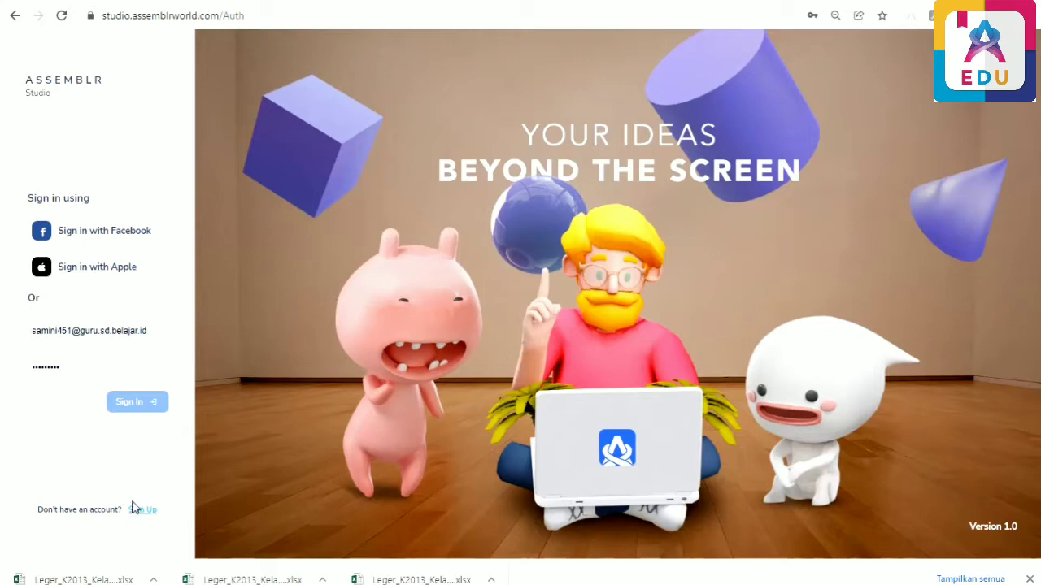
Sign in with the filled-in account details and open the most recently edited Alat Transportasi project.
click(135, 403)
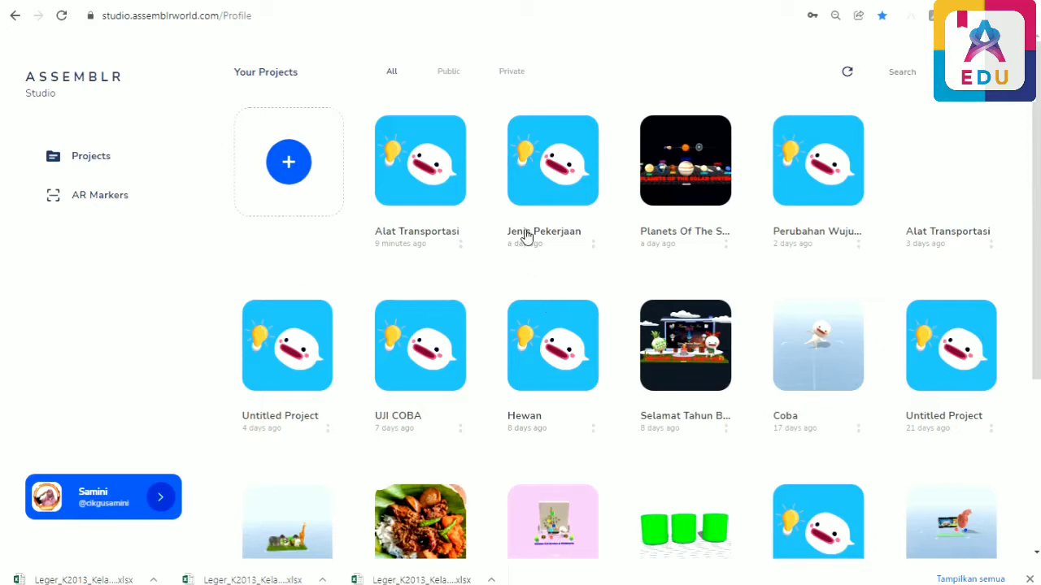
click(432, 179)
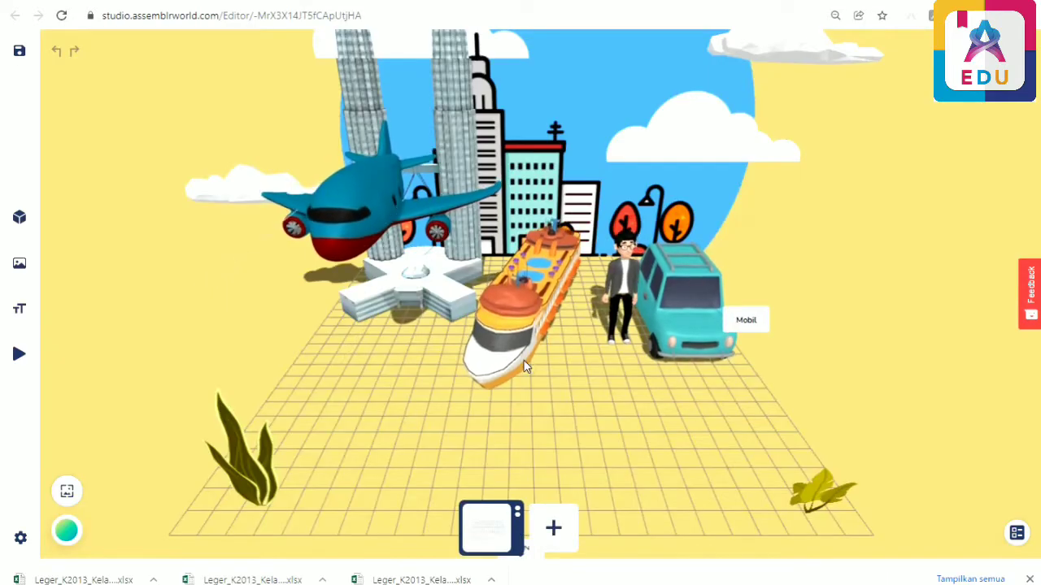
Prepare a new 3D text reading "ALAT TRANSPORTASI" in the Montserrat Black font.
scroll(534, 404, down, 1)
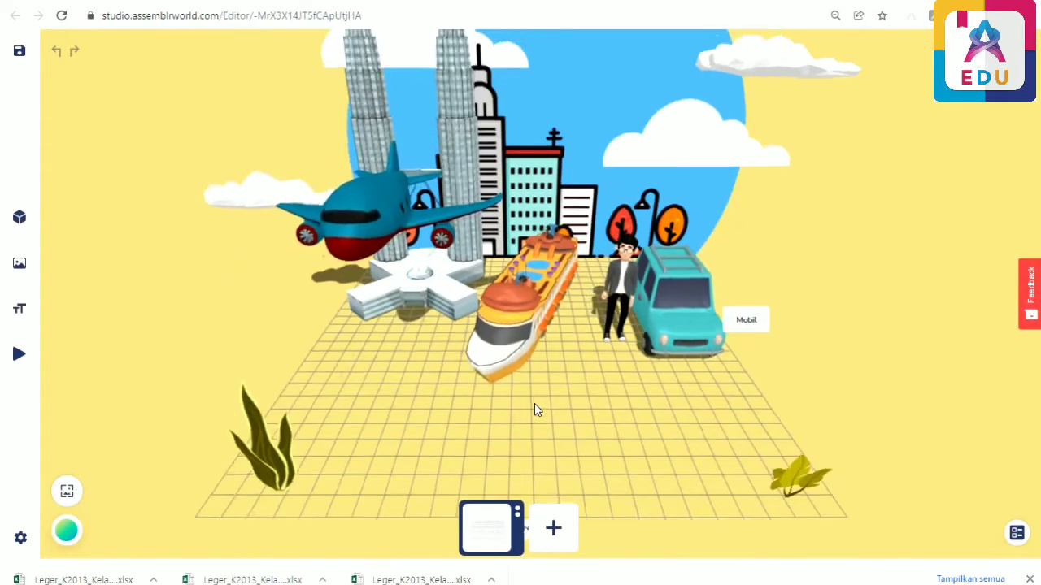
scroll(534, 403, down, 3)
drag(534, 380, 540, 342)
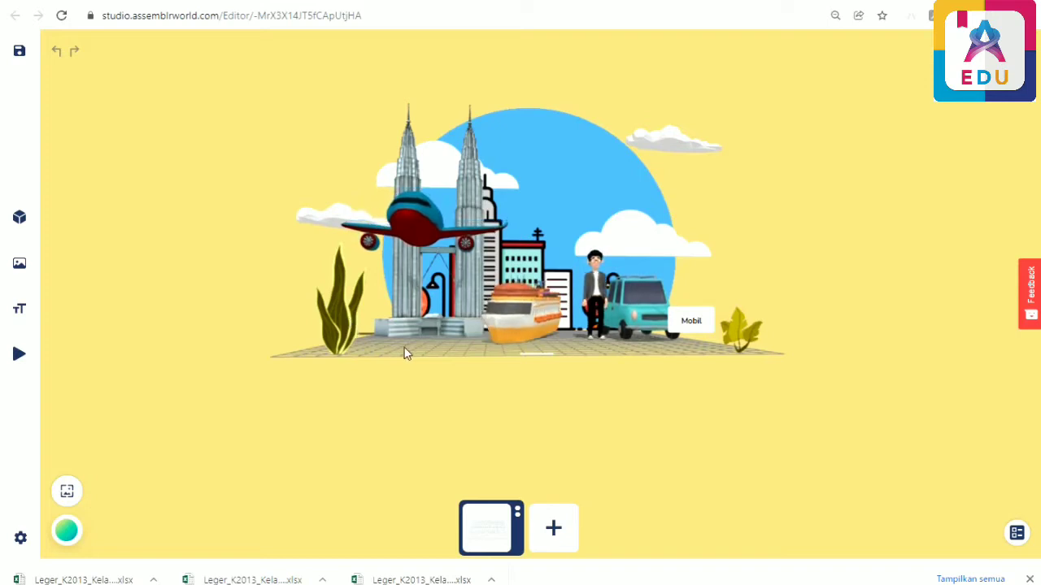
drag(412, 347, 441, 343)
scroll(441, 344, up, 2)
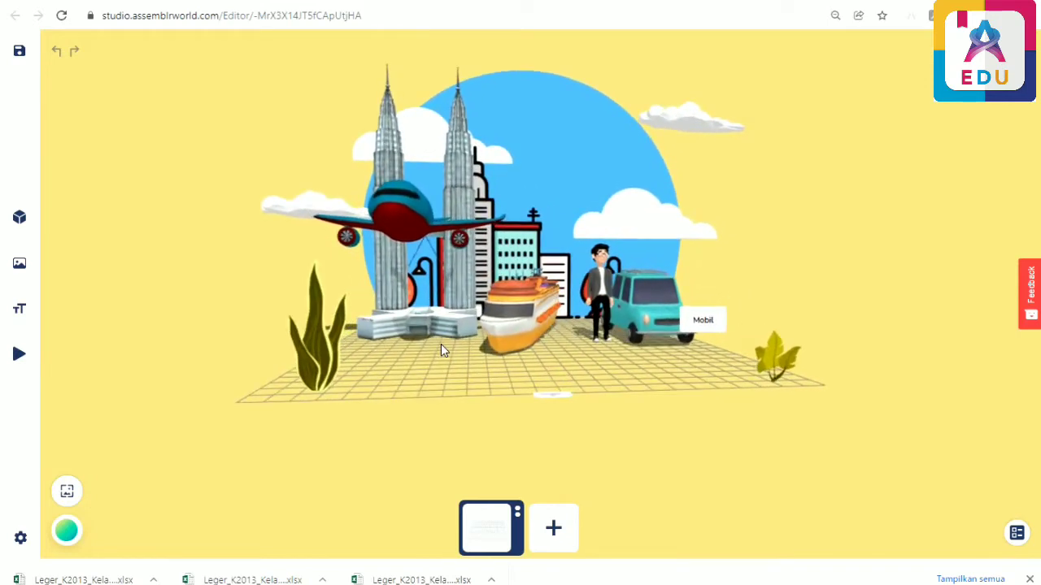
scroll(441, 344, up, 2)
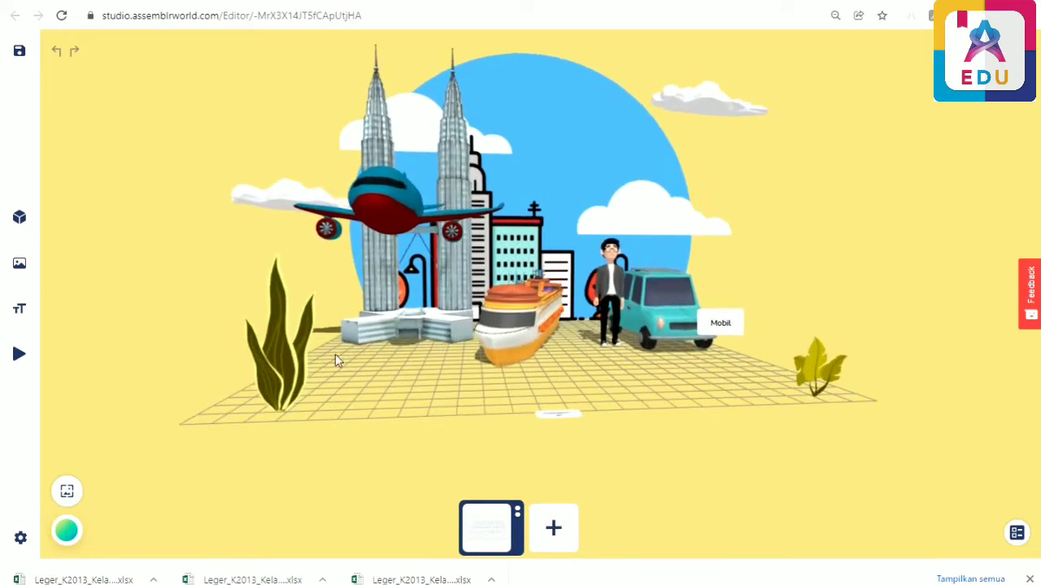
mouse_move(26, 314)
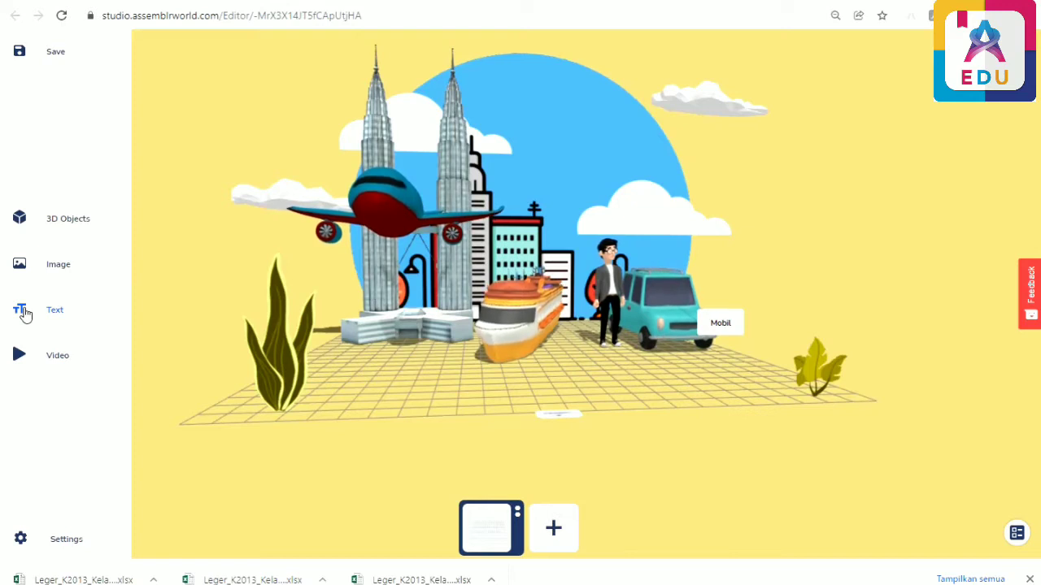
click(25, 314)
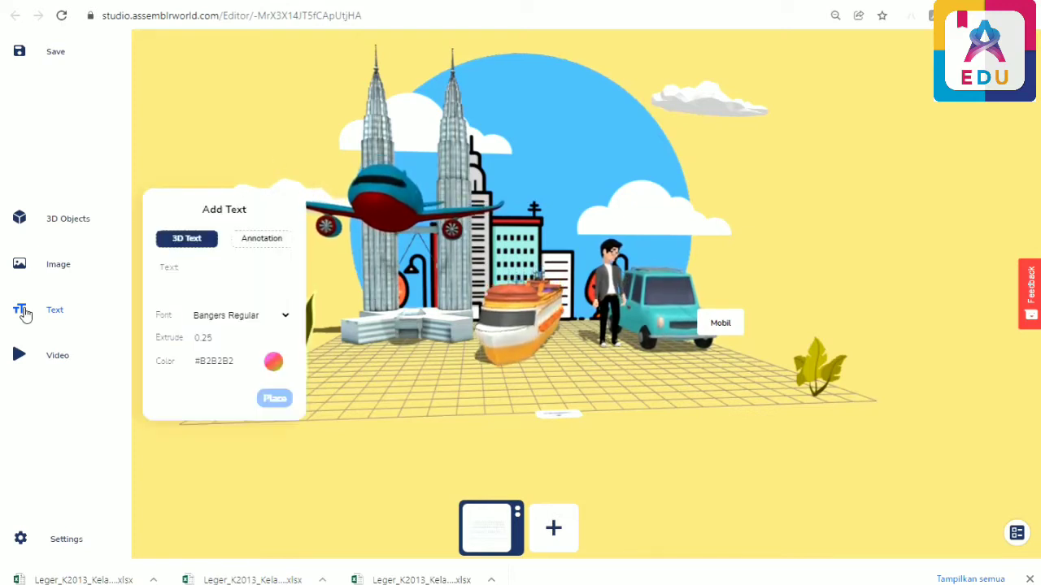
click(175, 266)
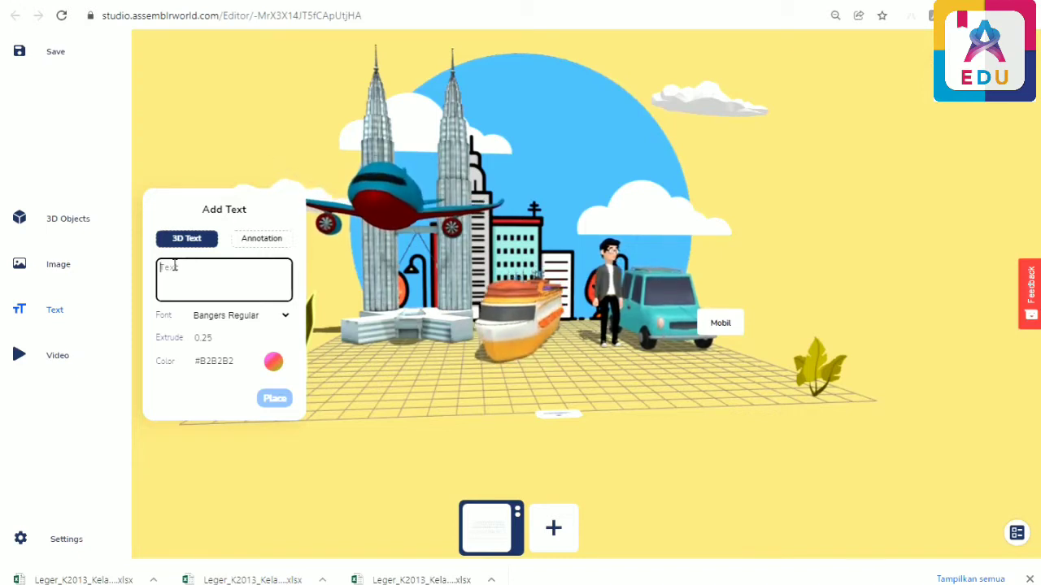
text(ALA)
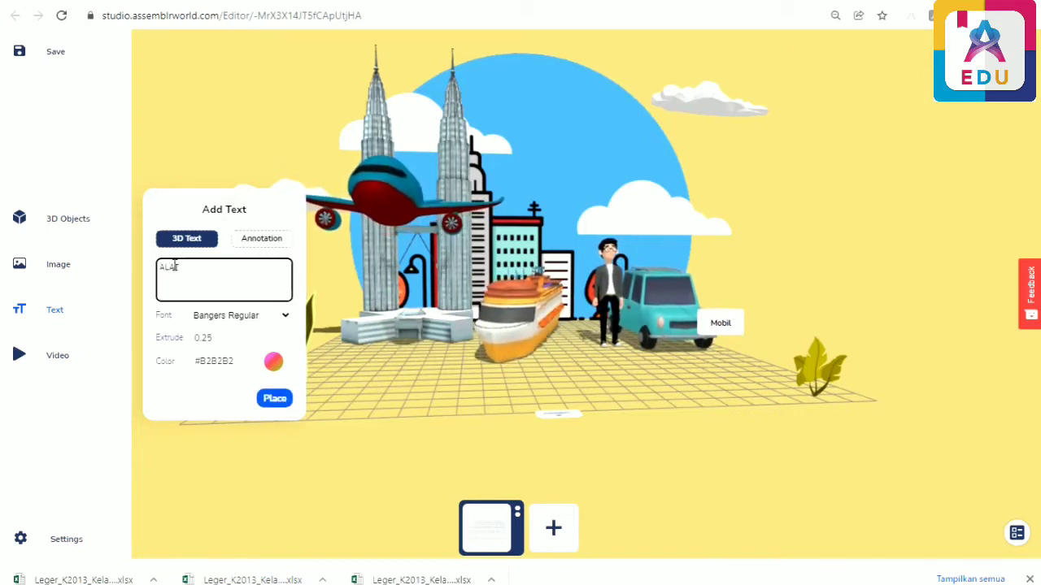
text(T TRANSPORTASI)
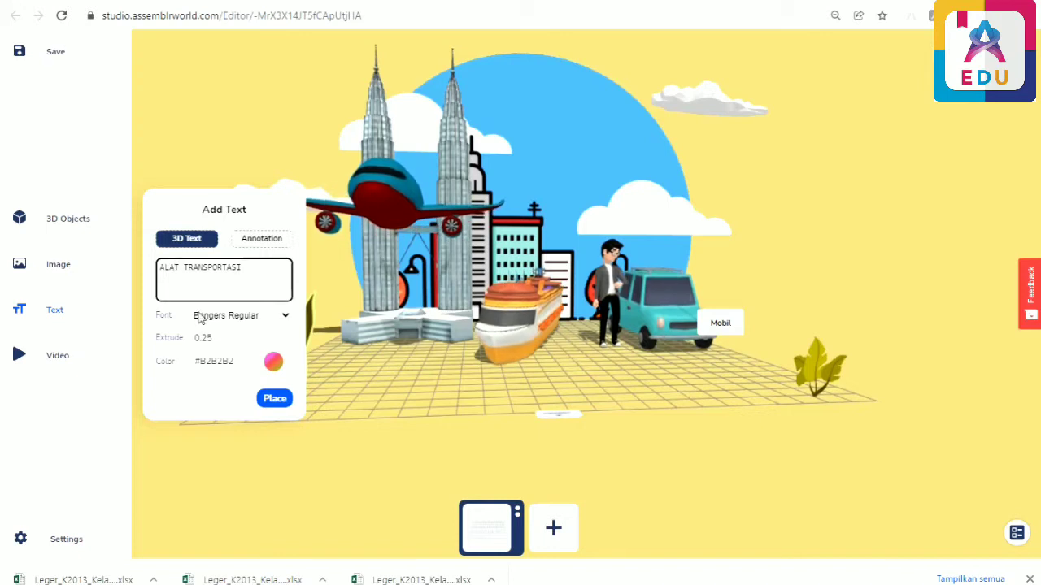
click(286, 316)
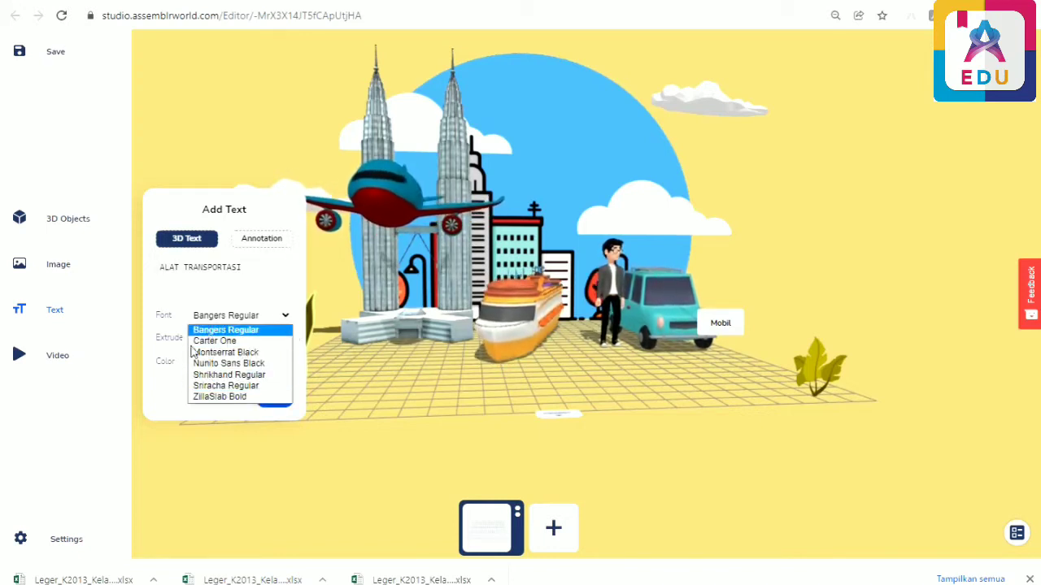
click(251, 354)
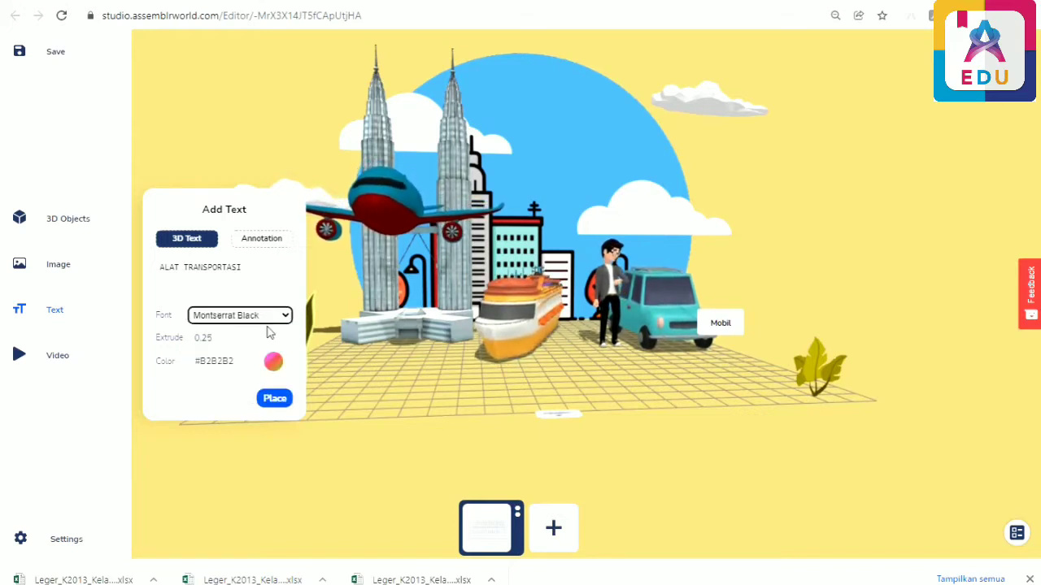
Color the 3D text green (#27d04b) and place it in the scene.
click(218, 336)
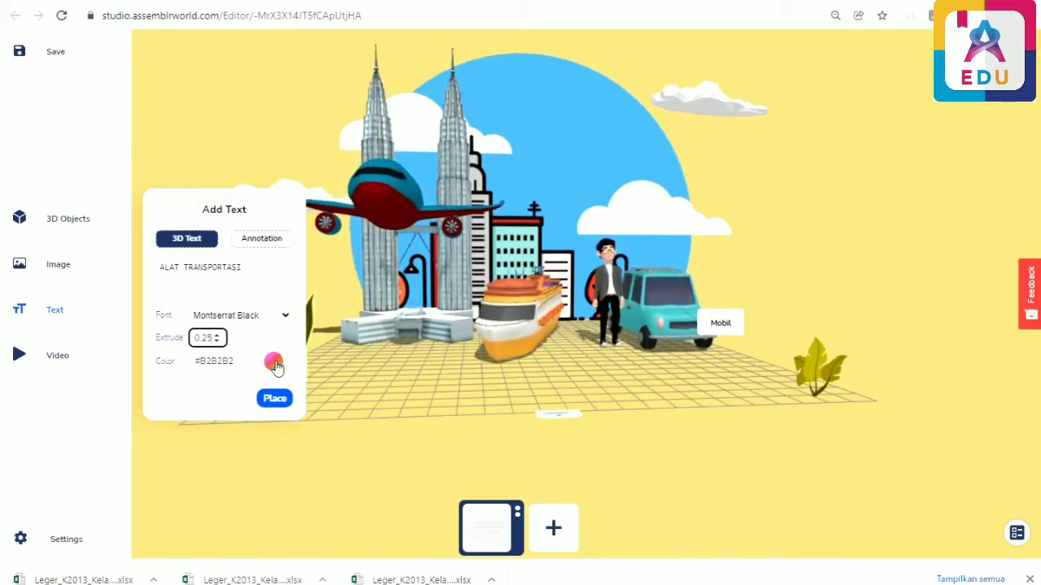
click(274, 362)
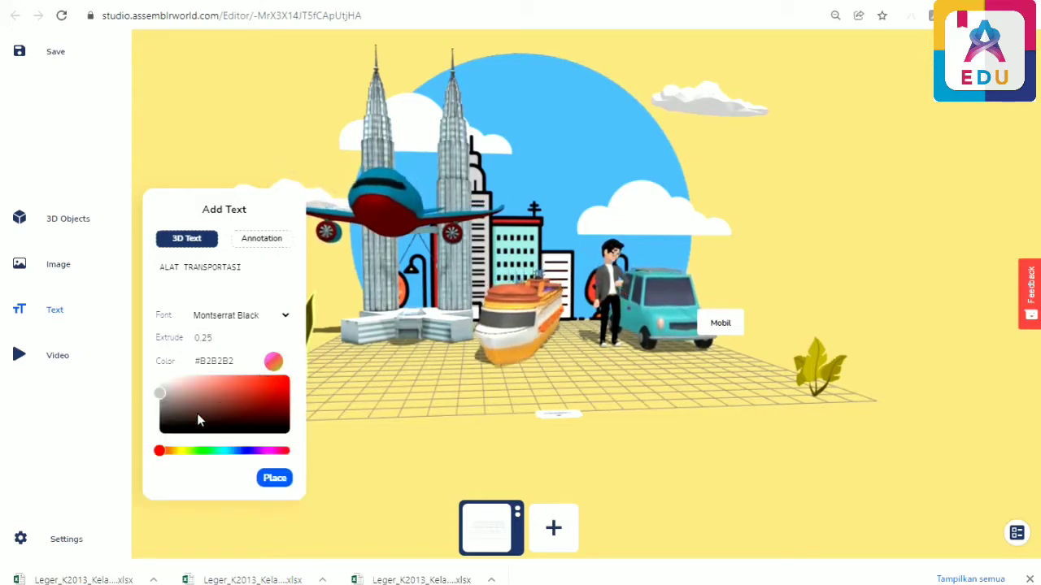
mouse_move(159, 452)
mouse_down()
mouse_move(290, 459)
mouse_move(165, 462)
mouse_move(262, 472)
mouse_move(285, 466)
mouse_move(149, 467)
mouse_up()
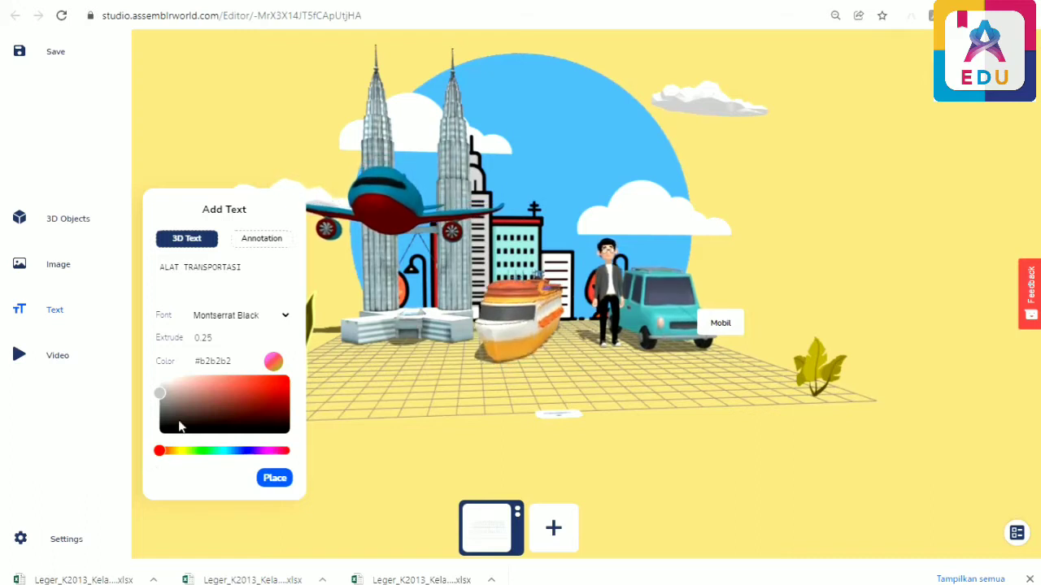
drag(161, 457, 201, 461)
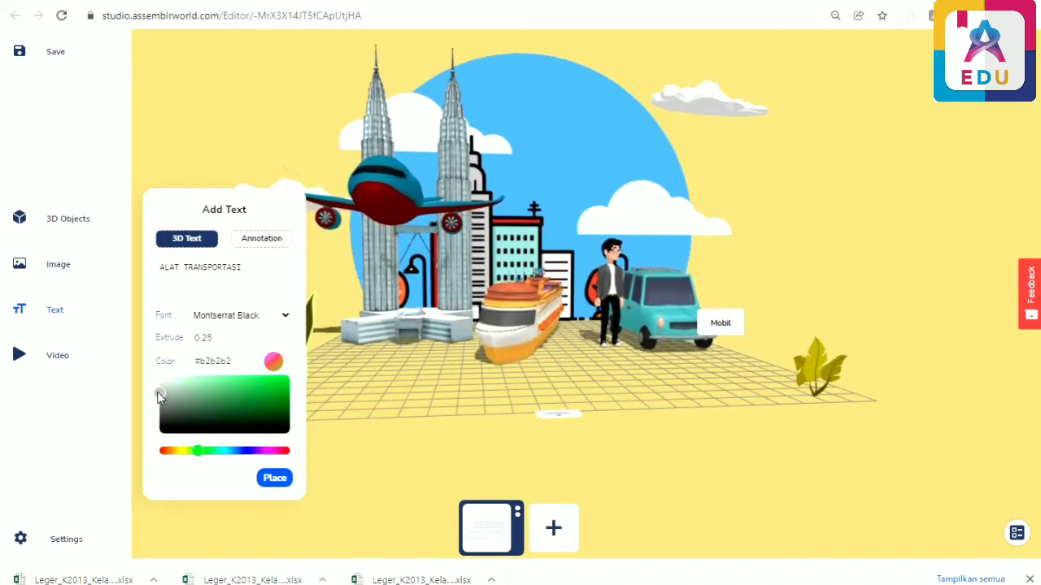
mouse_move(163, 409)
mouse_down()
mouse_move(162, 398)
mouse_move(163, 411)
mouse_up()
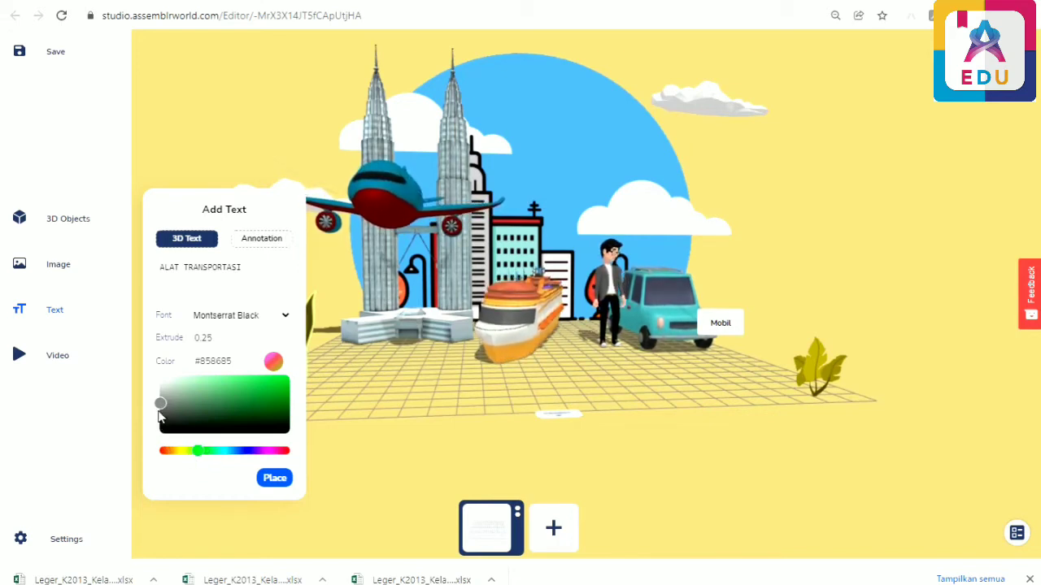
drag(160, 404, 265, 390)
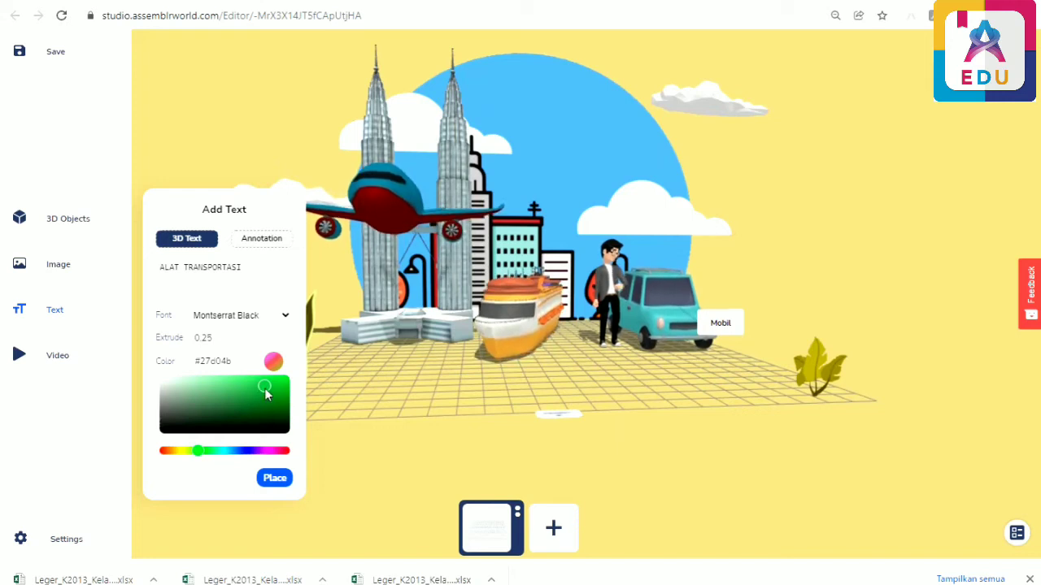
click(274, 479)
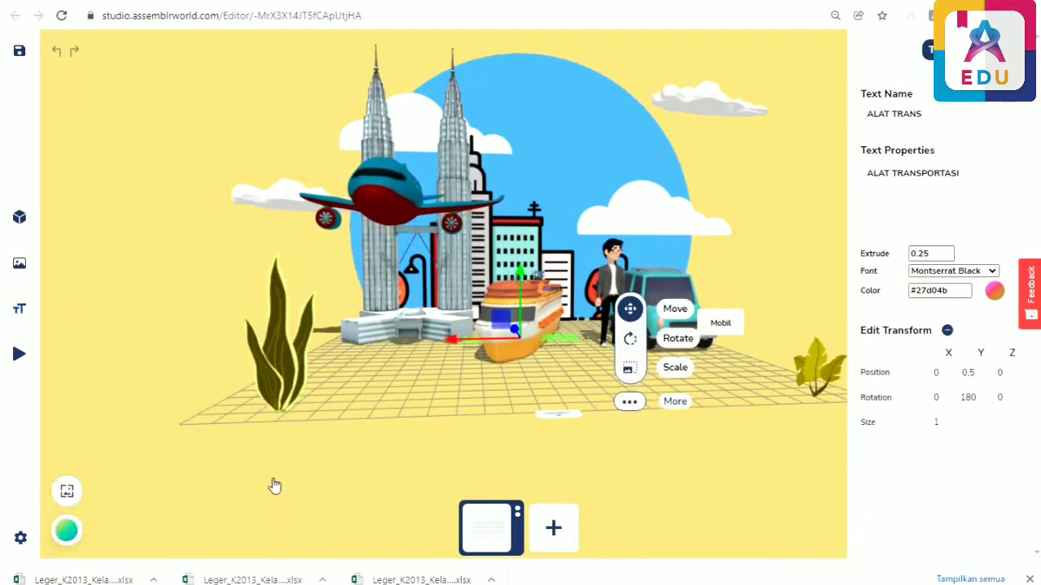
Scale the ALAT TRANSPORTASI text up to a size of about 3.43.
click(630, 370)
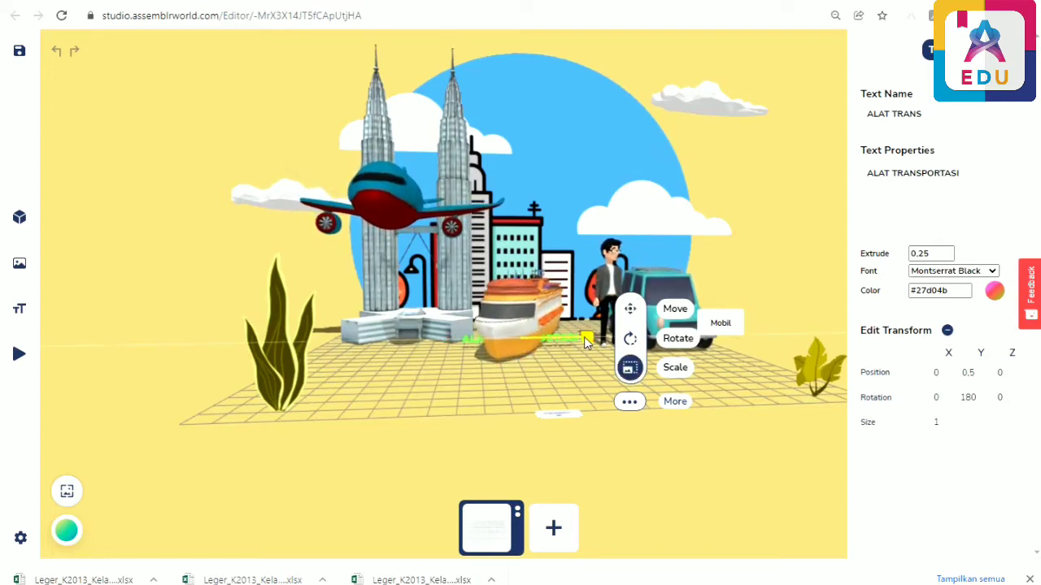
drag(611, 342, 705, 361)
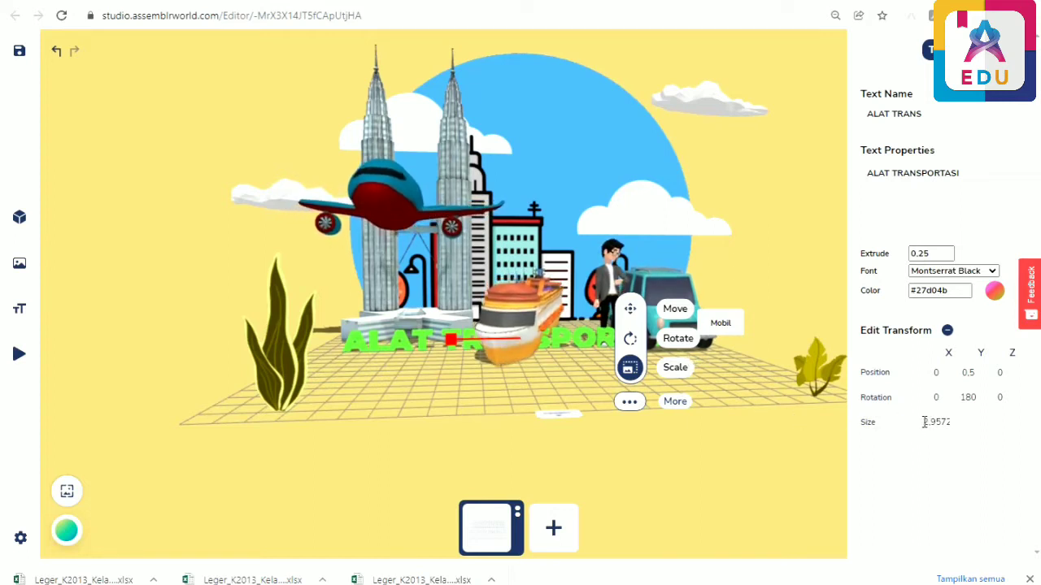
drag(926, 422, 957, 421)
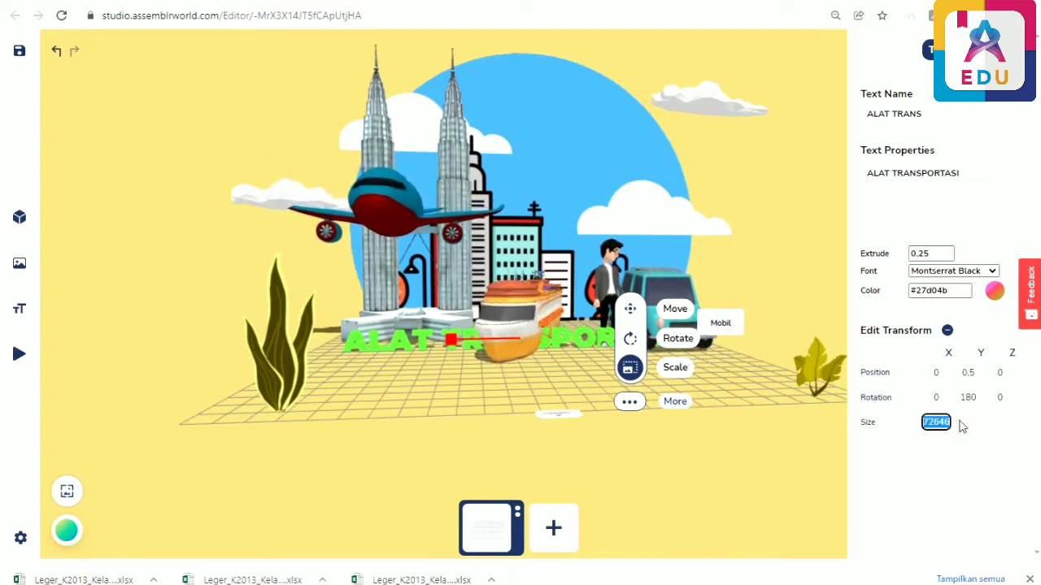
text(3)
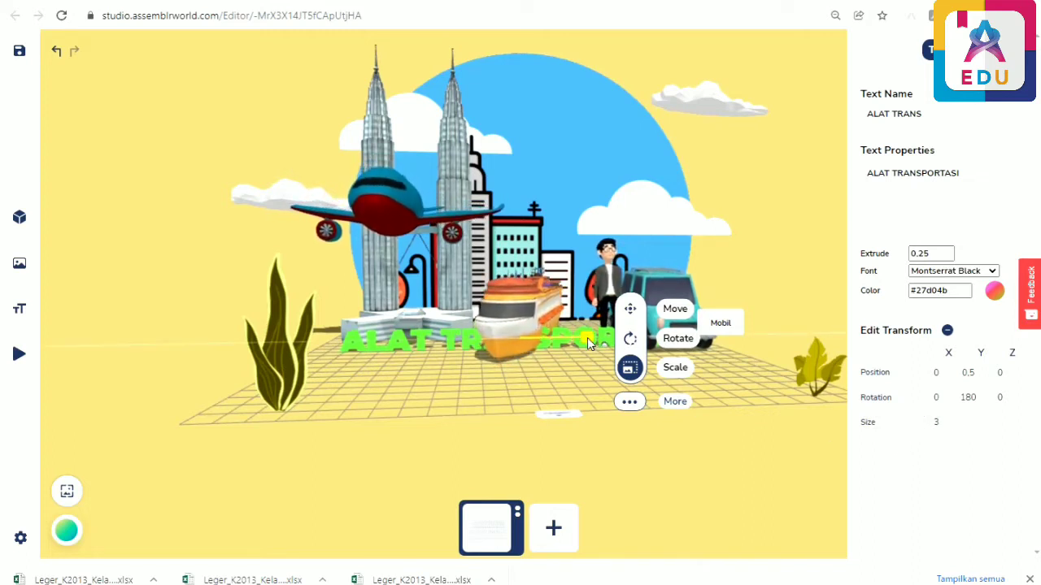
drag(588, 338, 609, 342)
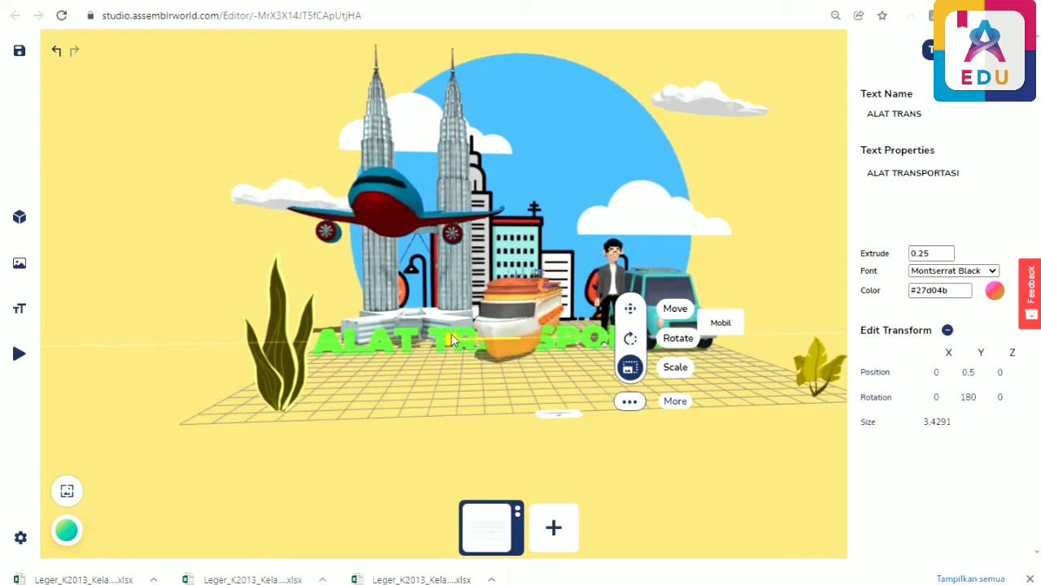
Move the text forward to the grid's front edge, about Z 17.6, and raise it to about Y 0.94.
click(631, 310)
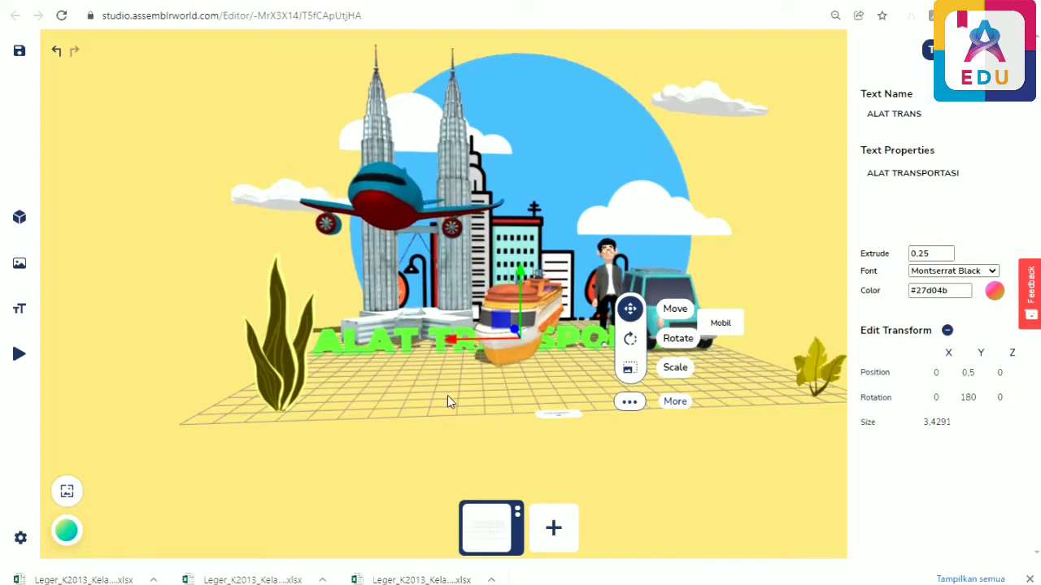
drag(447, 396, 530, 374)
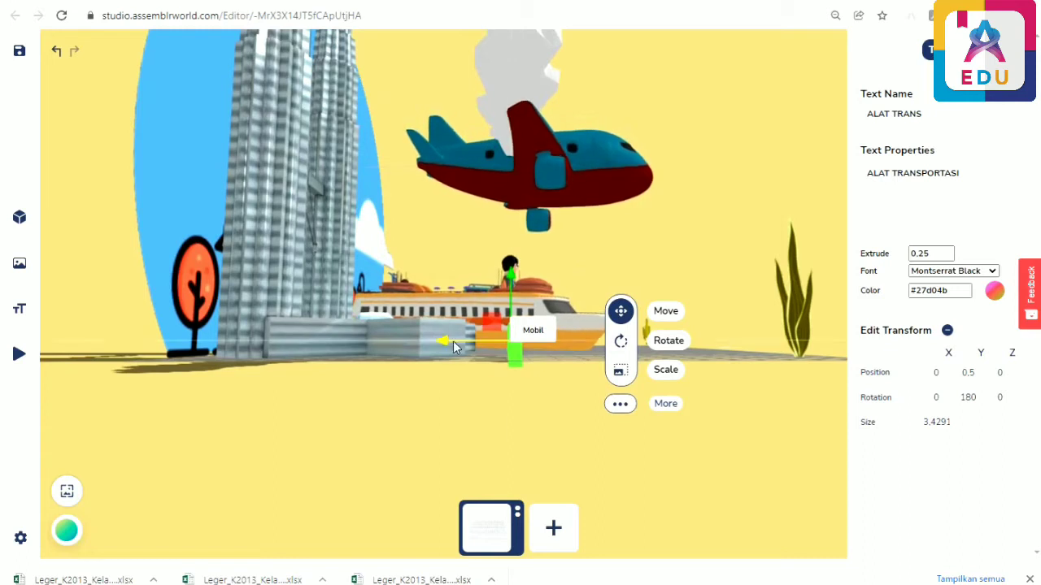
drag(470, 341, 627, 317)
drag(704, 396, 673, 390)
drag(735, 405, 606, 420)
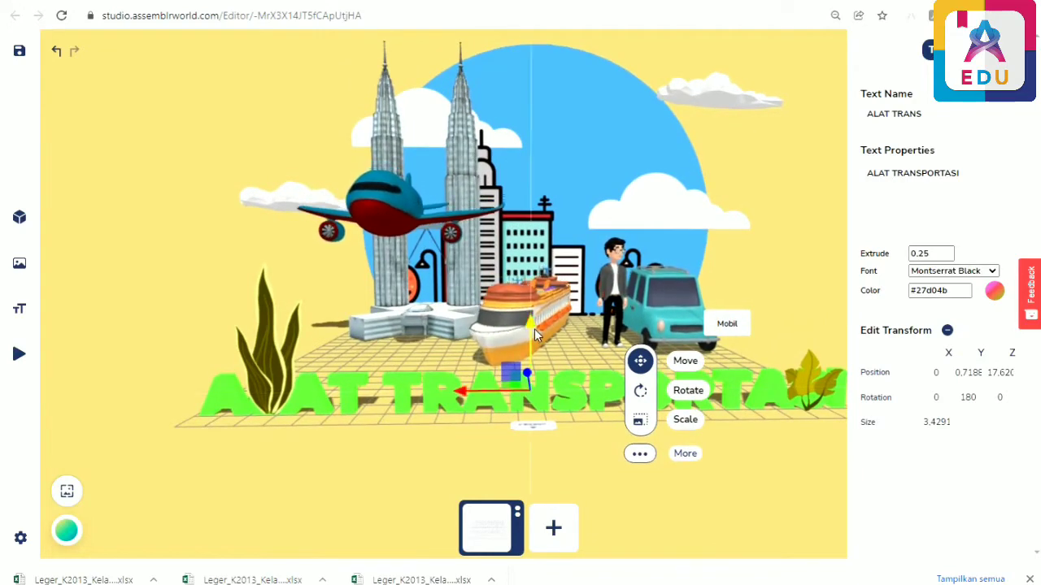
drag(531, 321, 532, 315)
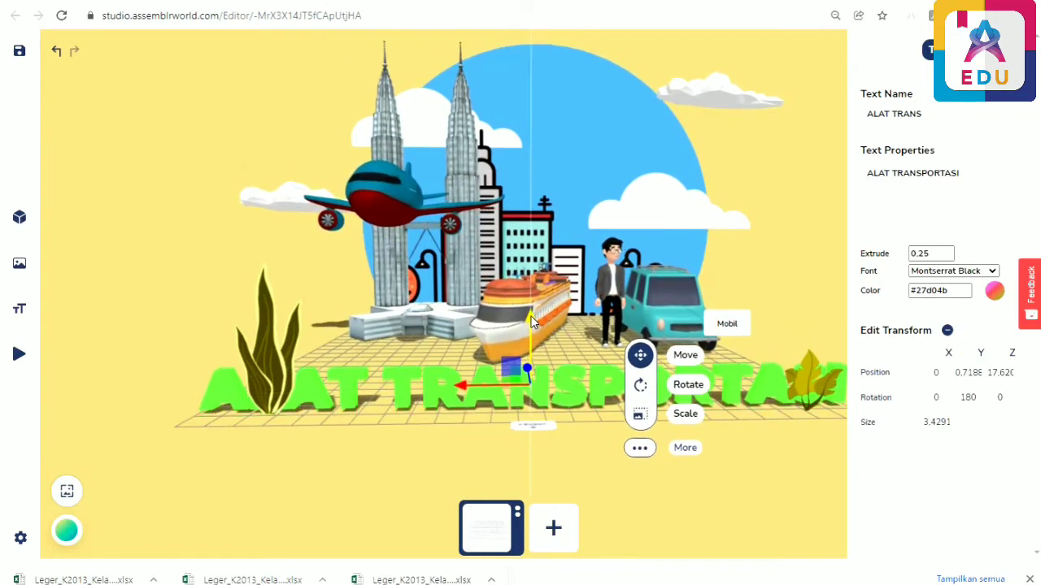
Move the tall plant image behind the text to about Z 15.6 and lower it to about Y 3.38.
drag(579, 442, 575, 430)
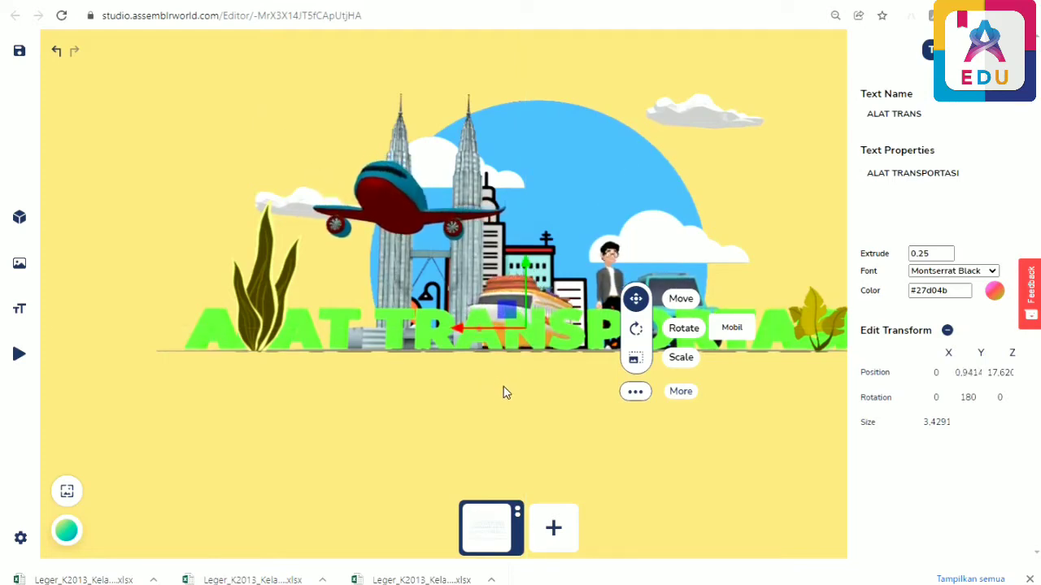
drag(503, 393, 611, 393)
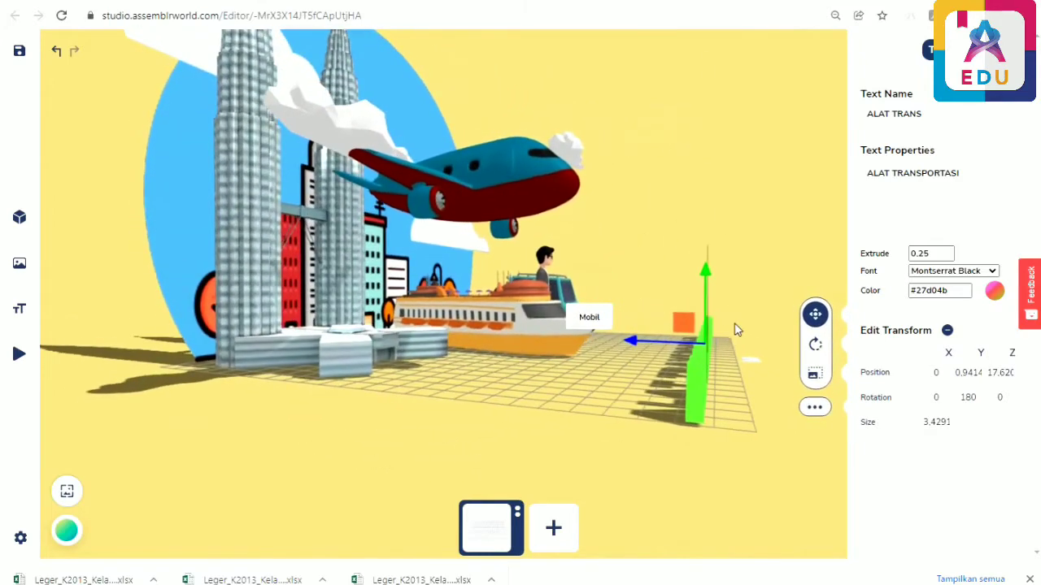
click(705, 341)
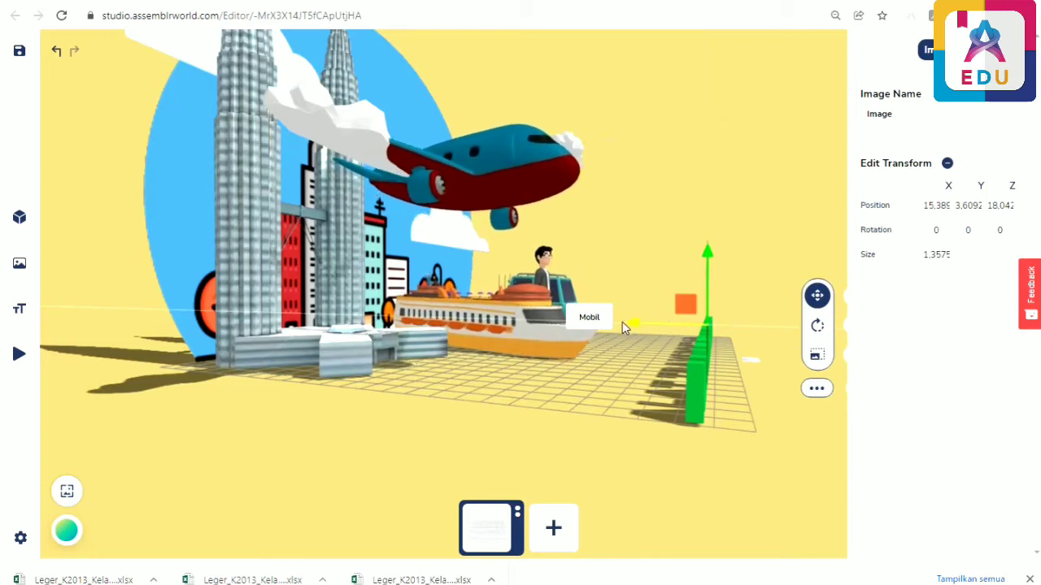
drag(624, 327, 586, 325)
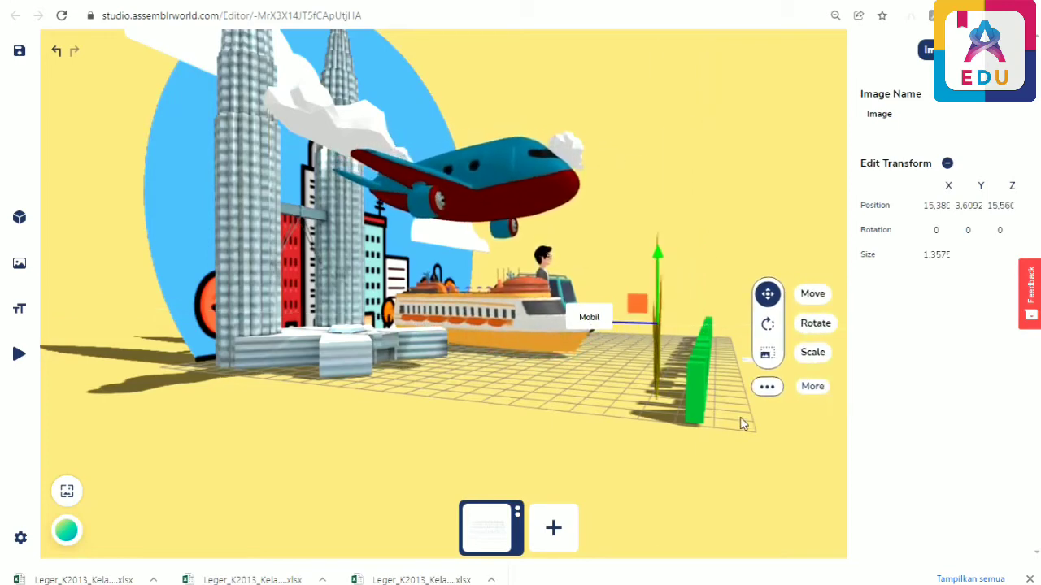
drag(659, 251, 659, 258)
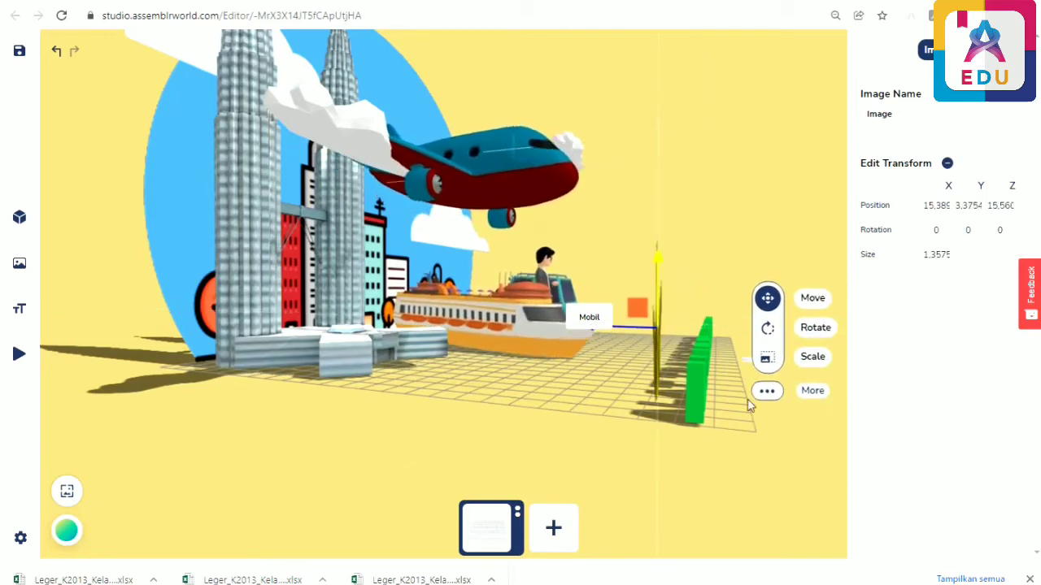
drag(708, 418, 553, 417)
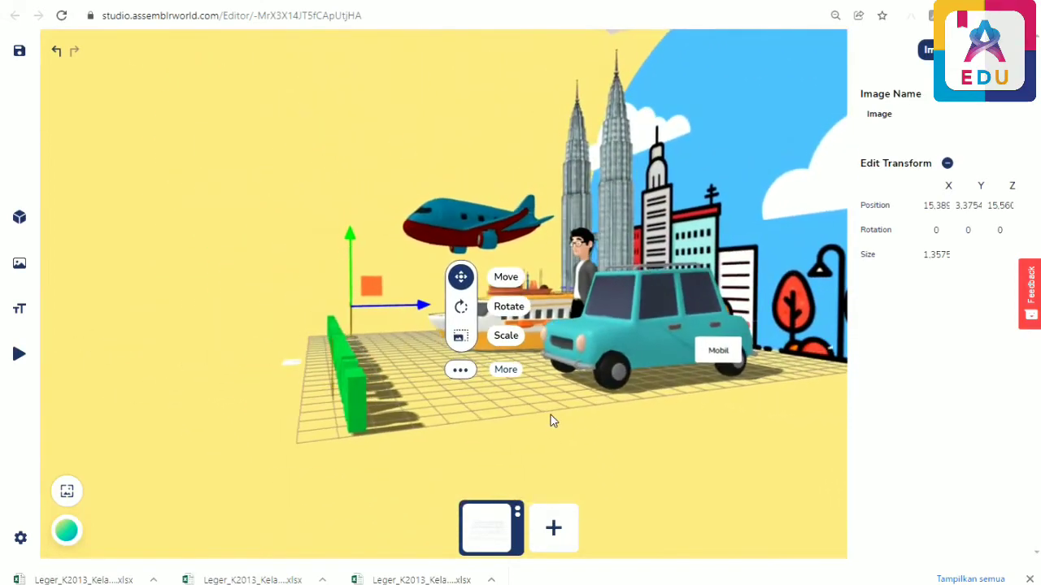
Move the small yellow plant image back along the Z axis so it stands behind the end of the ALAT TRANSPORTASI text.
click(331, 382)
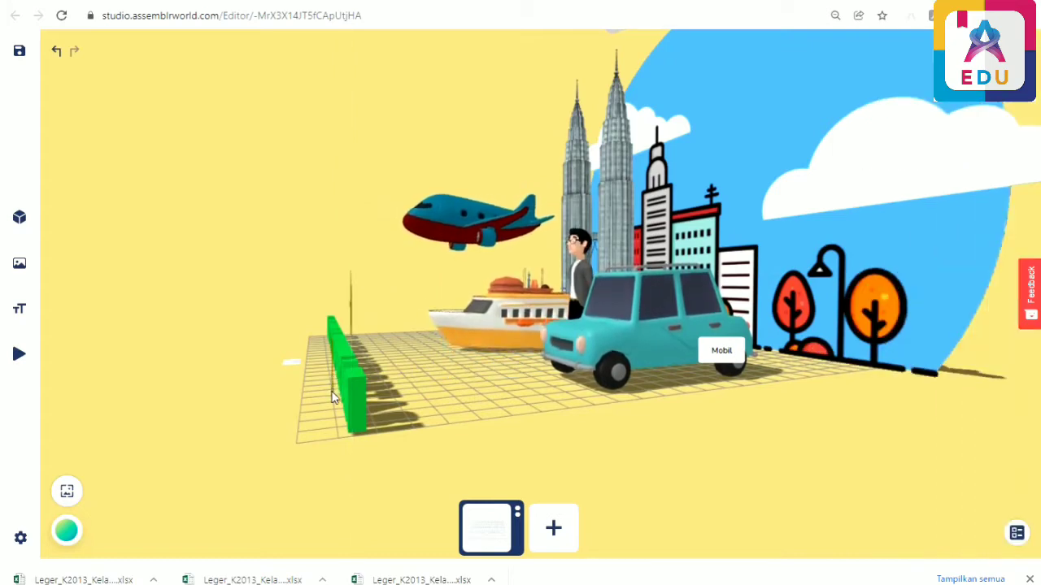
drag(351, 439, 460, 409)
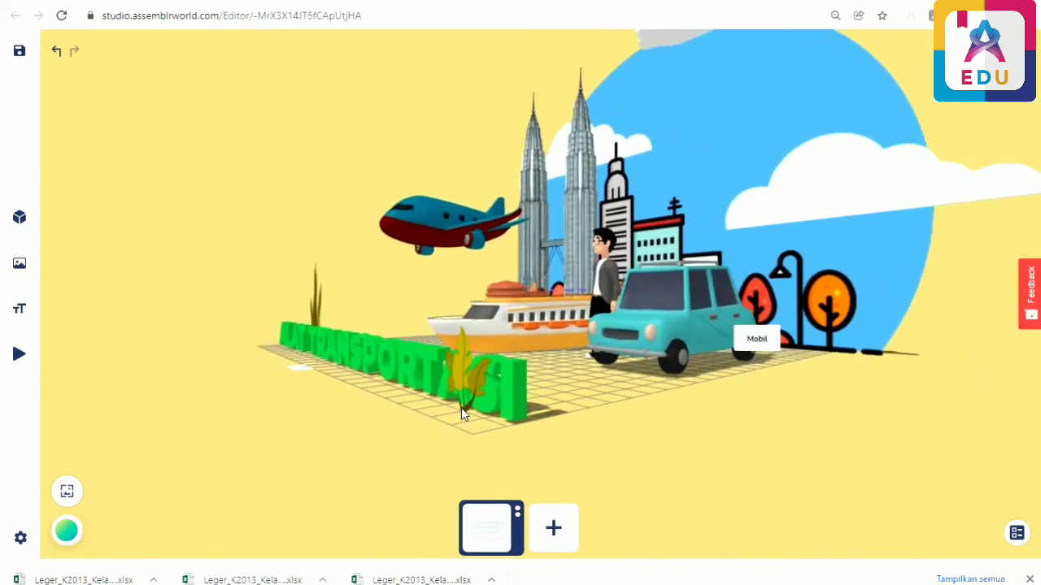
click(461, 409)
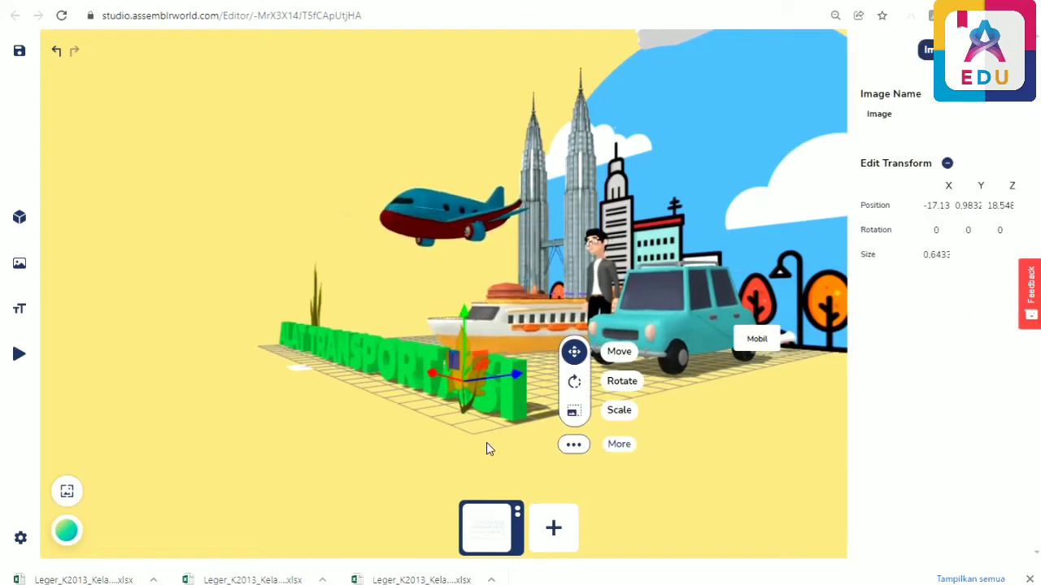
drag(486, 442, 478, 440)
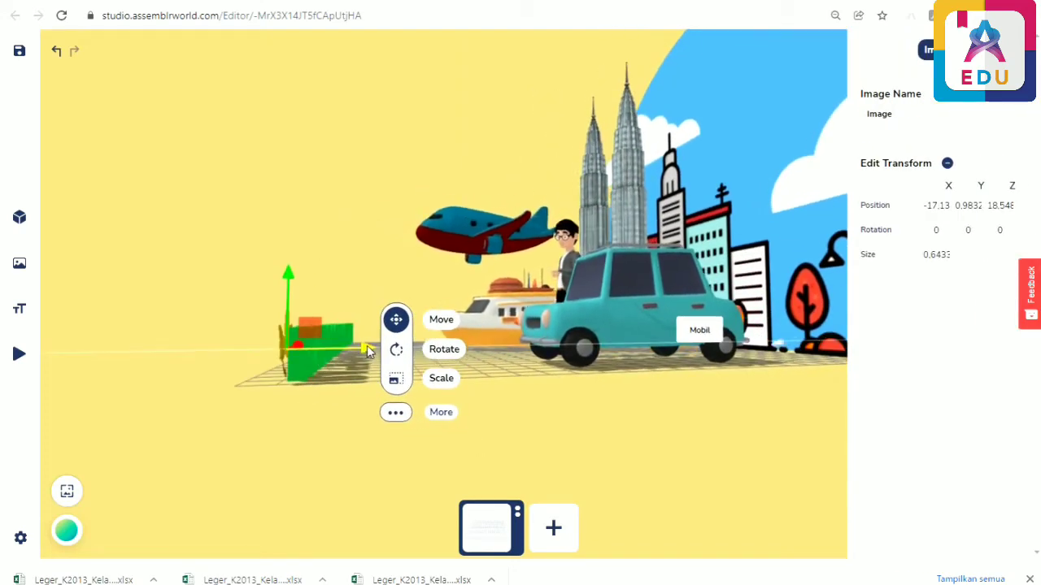
drag(367, 350, 418, 366)
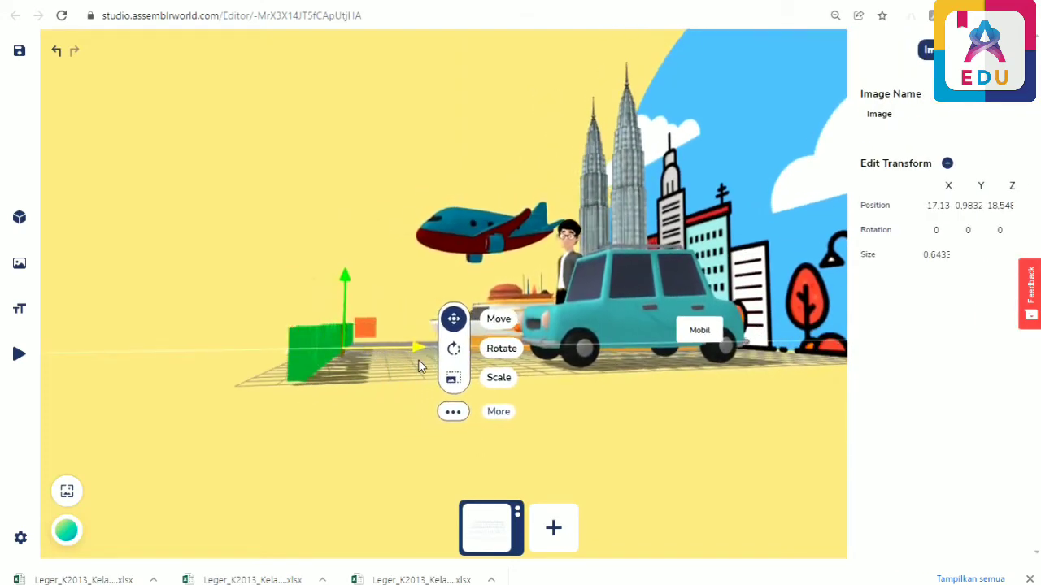
drag(368, 408, 495, 387)
click(433, 409)
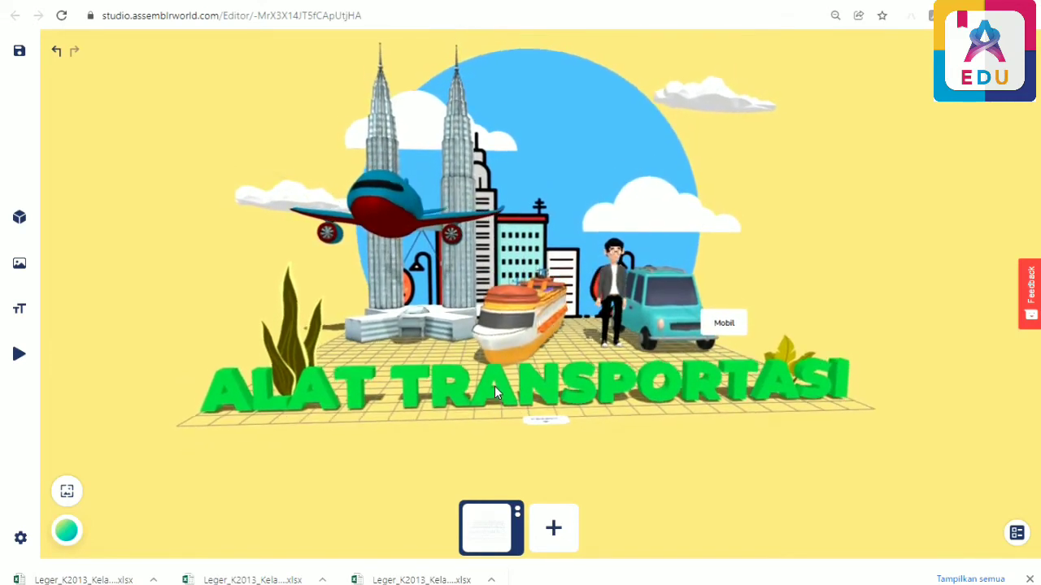
Recolor the ALAT TRANSPORTASI 3D text to pink (#e143e2) and apply the change.
click(530, 382)
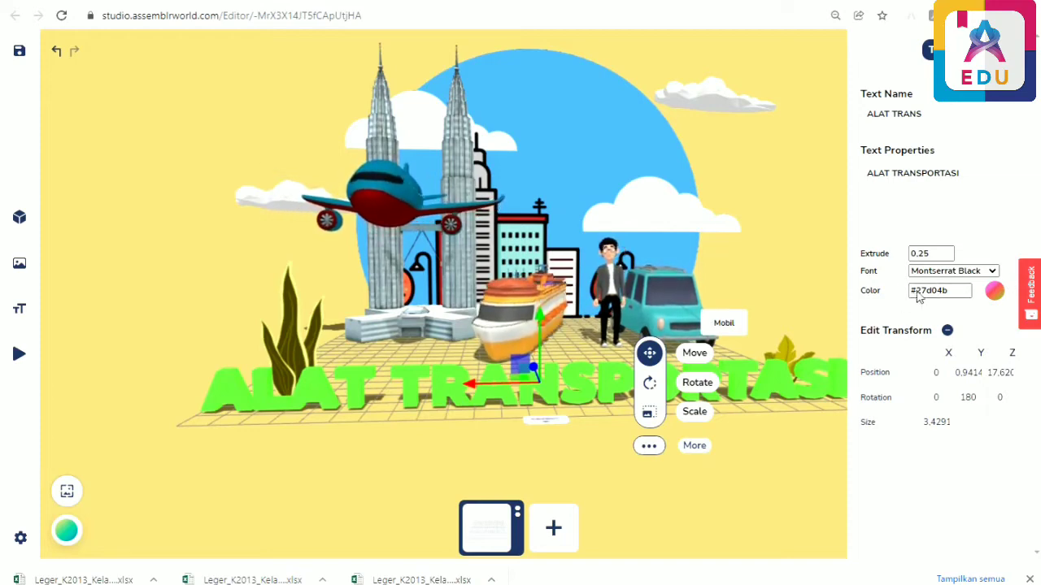
click(993, 291)
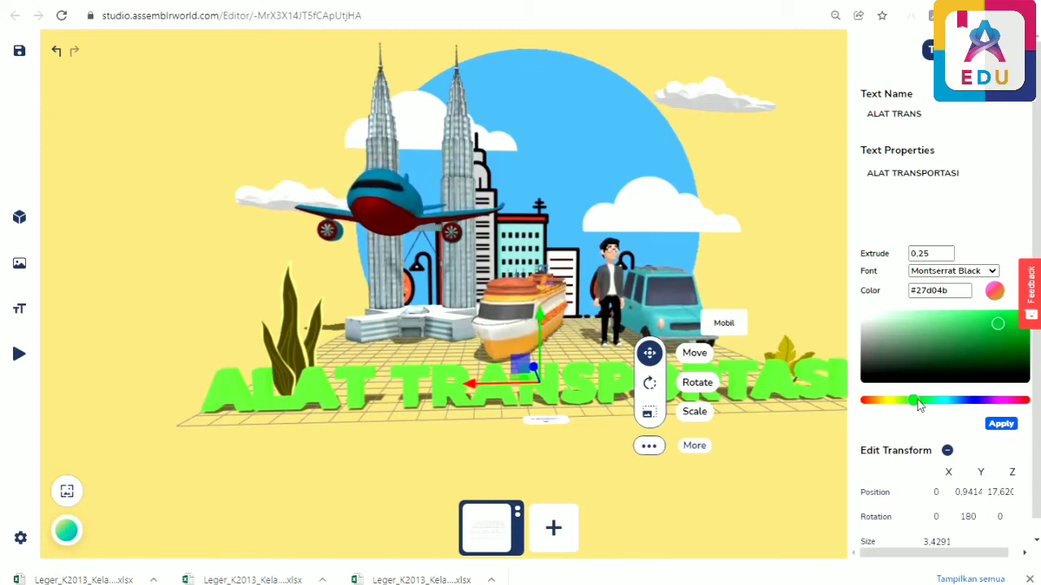
drag(933, 402, 989, 412)
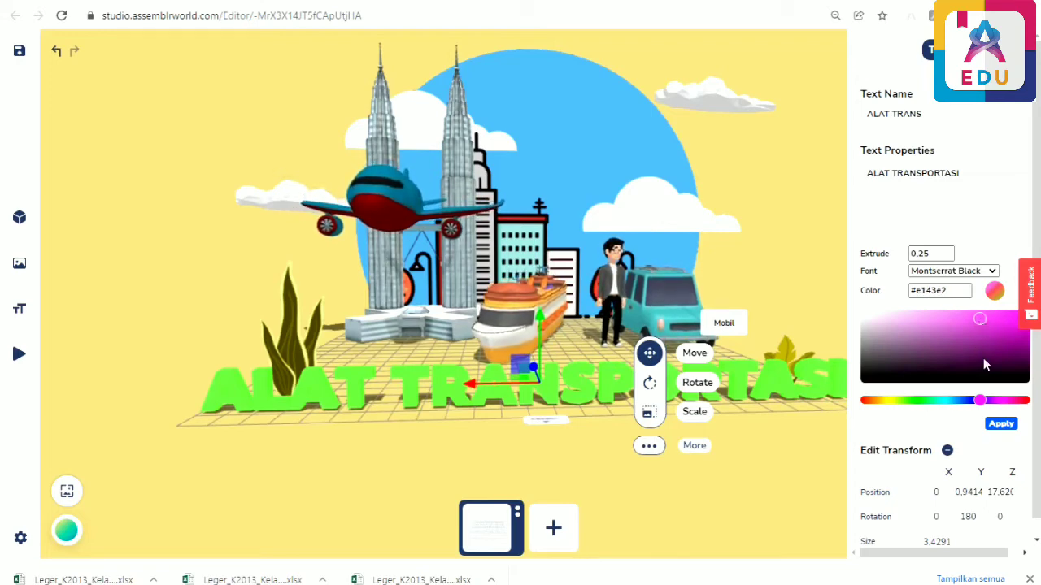
click(1001, 424)
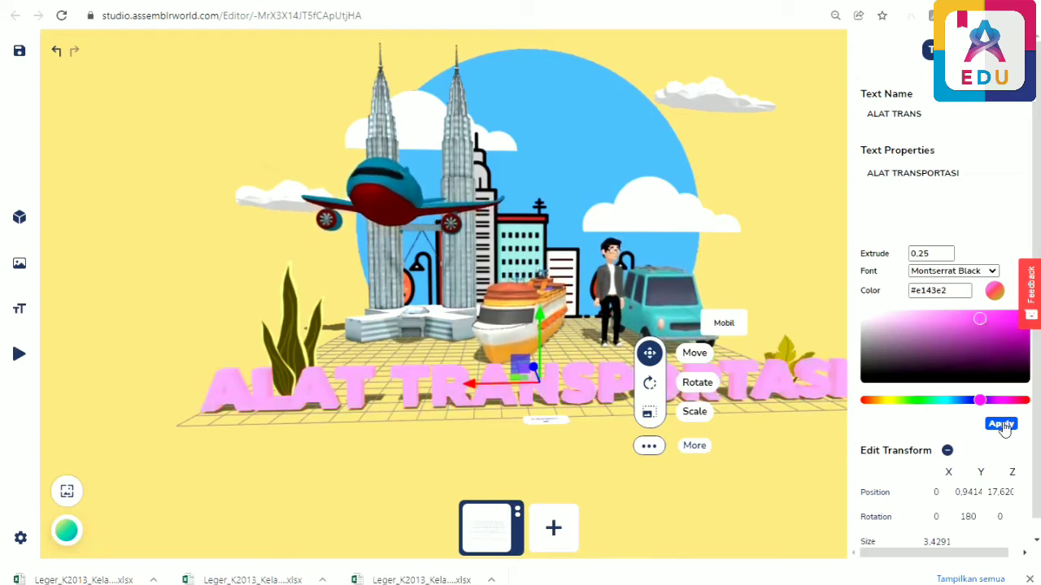
click(591, 438)
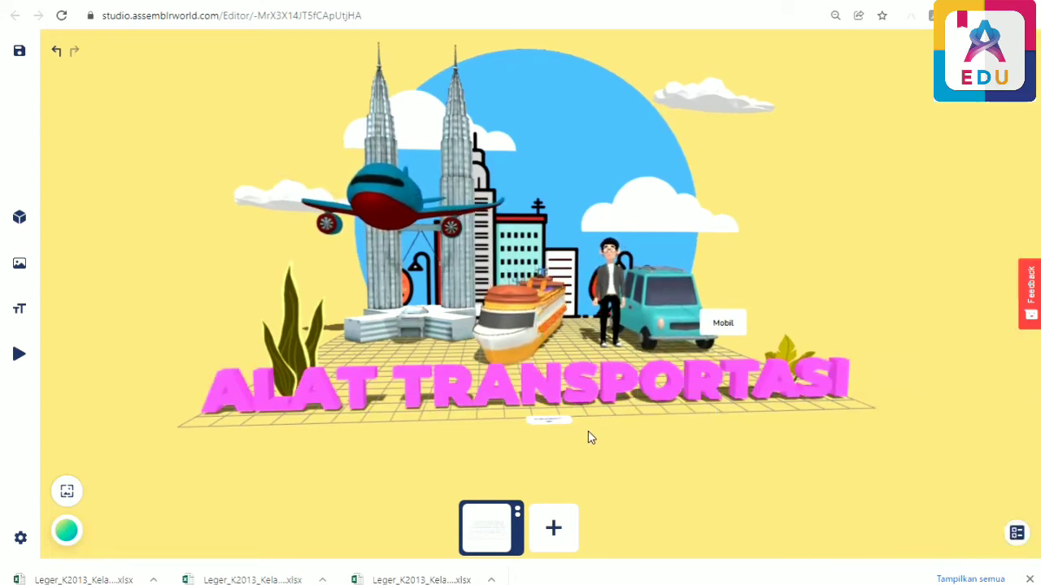
mouse_move(596, 435)
mouse_down()
mouse_move(564, 432)
mouse_move(569, 402)
mouse_move(600, 417)
mouse_move(592, 445)
mouse_move(564, 434)
mouse_move(599, 442)
mouse_move(590, 439)
mouse_up()
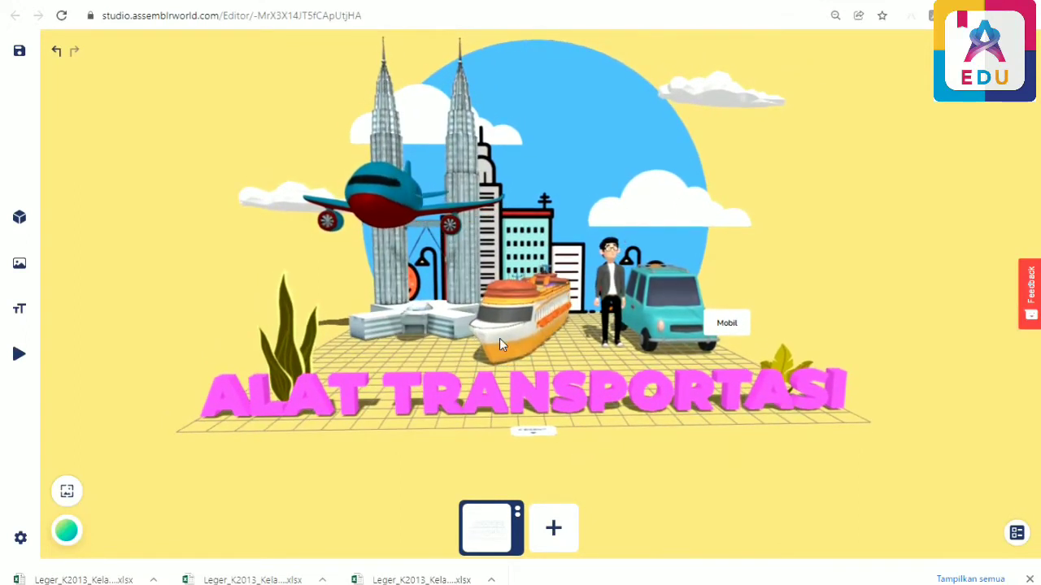
Set up a new circle annotation with the text "Kapal Laut" and label 2.
click(23, 311)
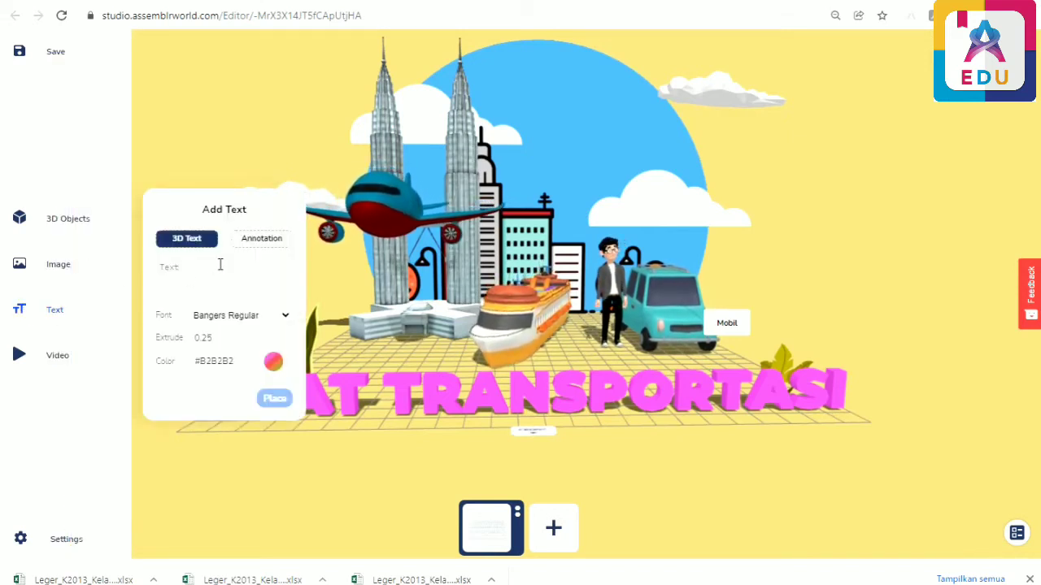
click(269, 246)
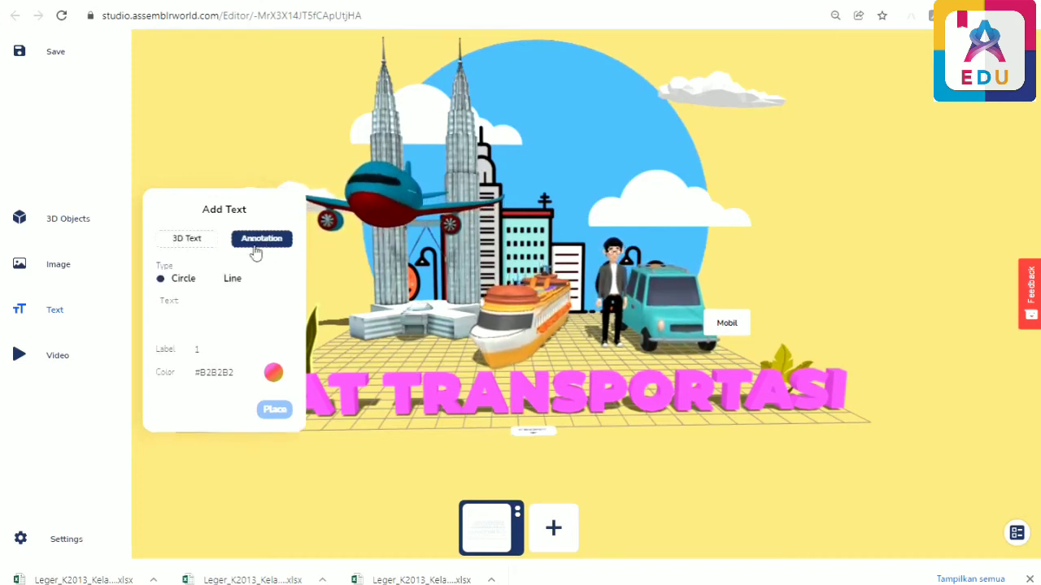
click(170, 301)
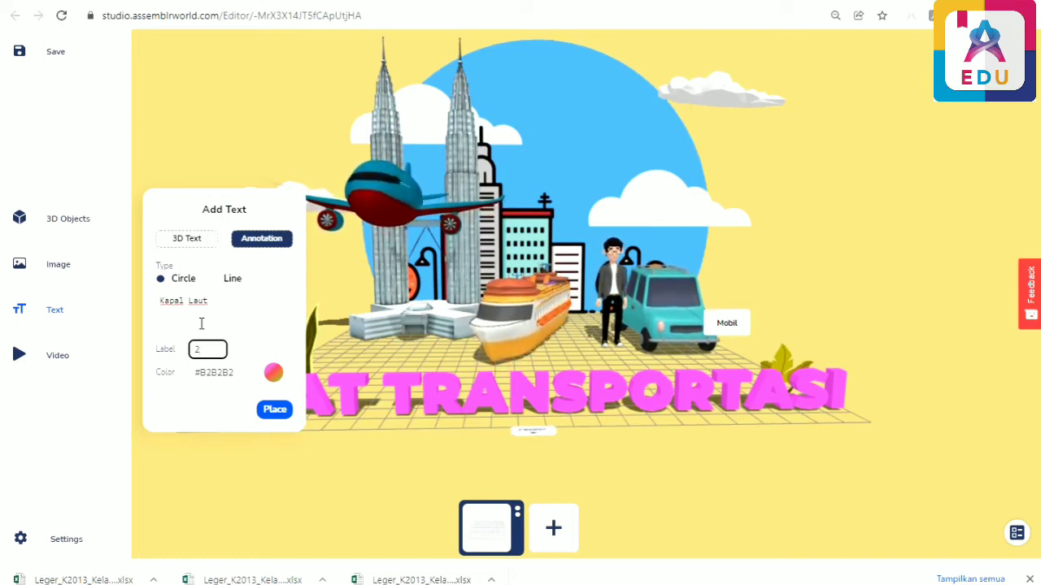
Color the new annotation purple (#6515e5) and place it on the ship.
click(273, 373)
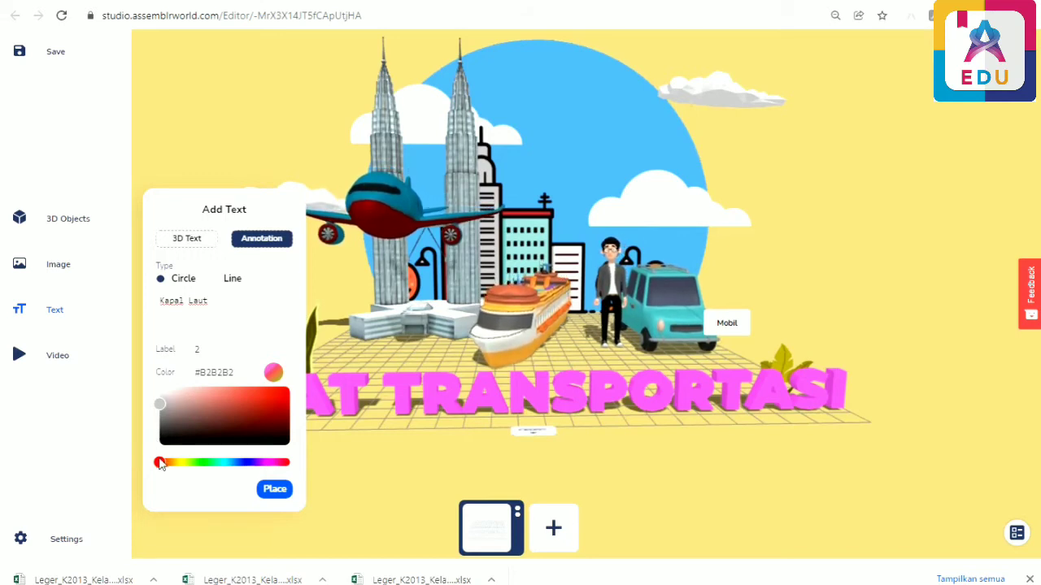
drag(160, 462, 249, 478)
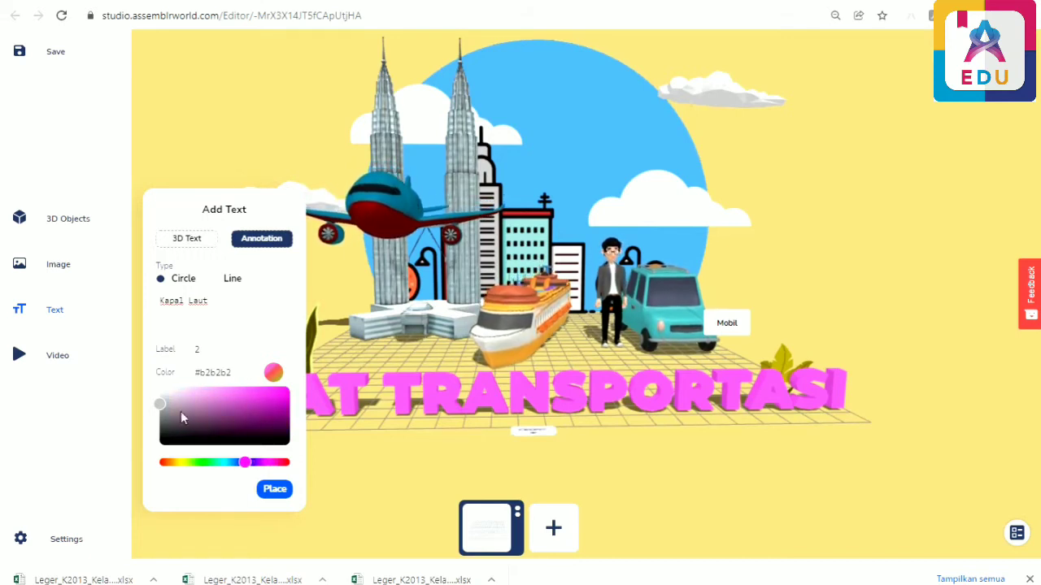
drag(246, 463, 237, 464)
drag(157, 399, 277, 393)
drag(240, 463, 235, 463)
click(272, 492)
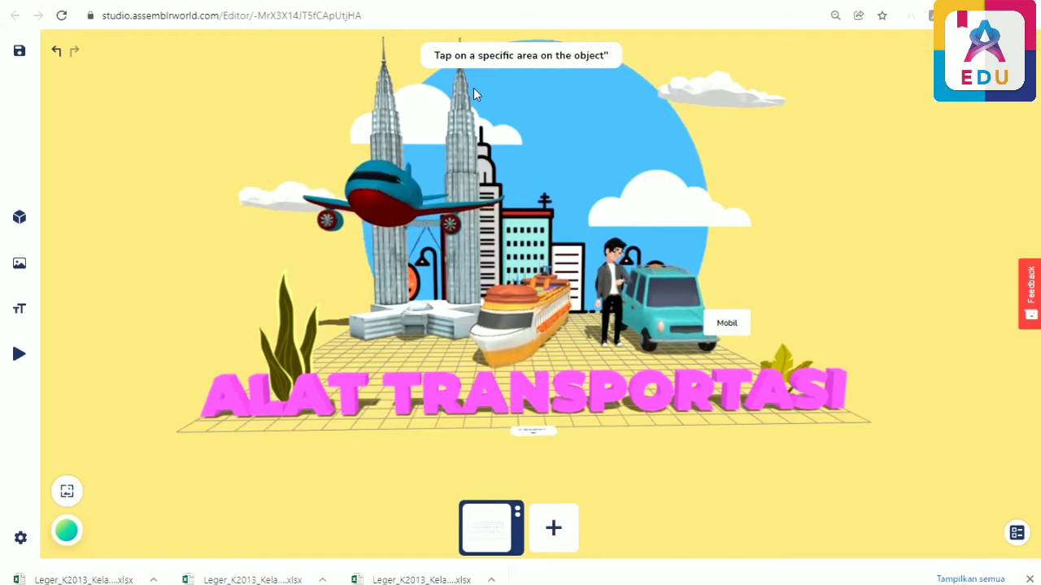
click(499, 327)
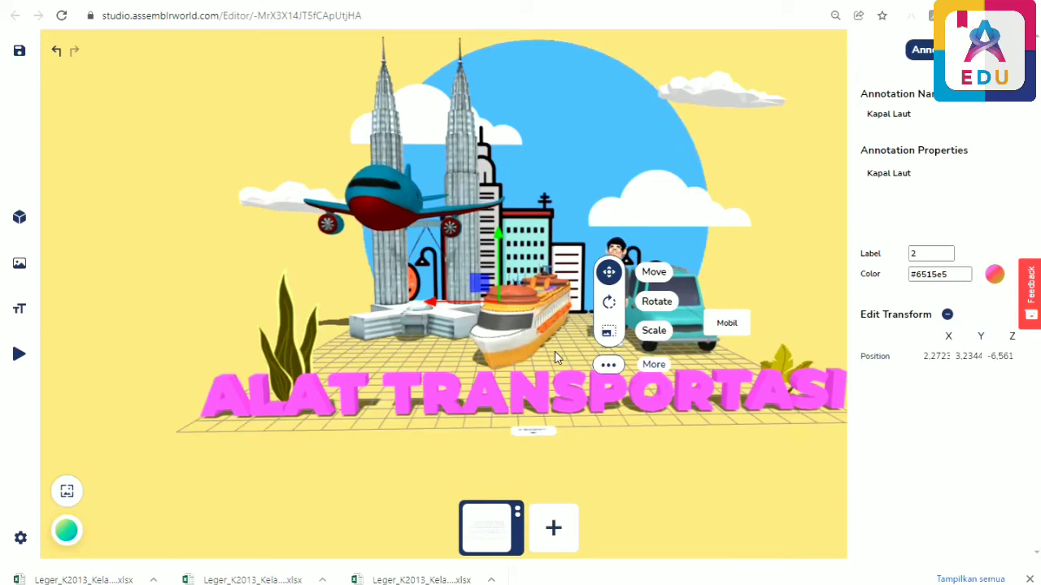
Move the Kapal Laut annotation forward to the ship's bow, about Z 6.49, and raise it to about Y 4.12.
drag(535, 369, 657, 356)
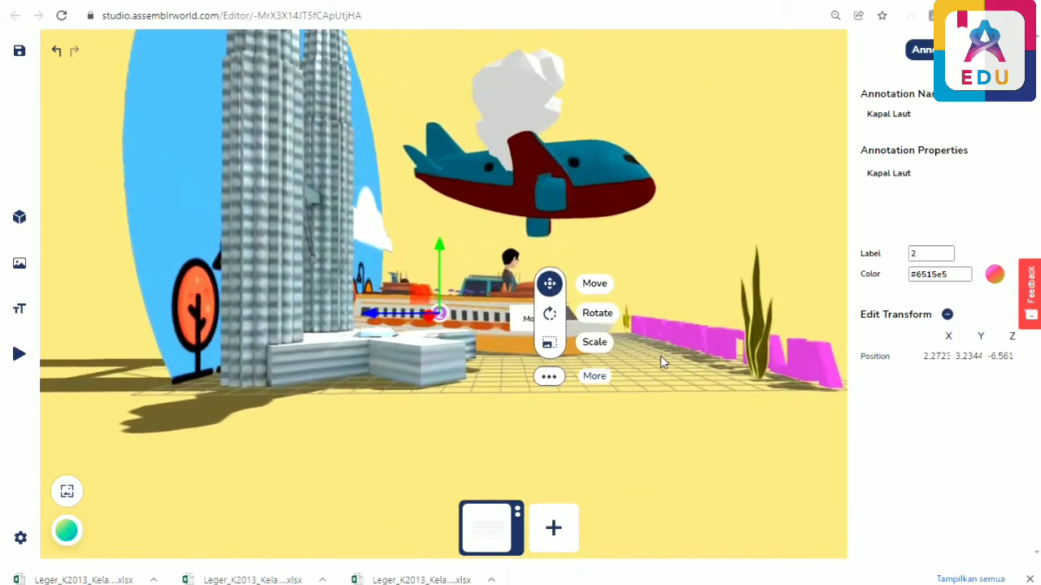
drag(373, 318, 515, 312)
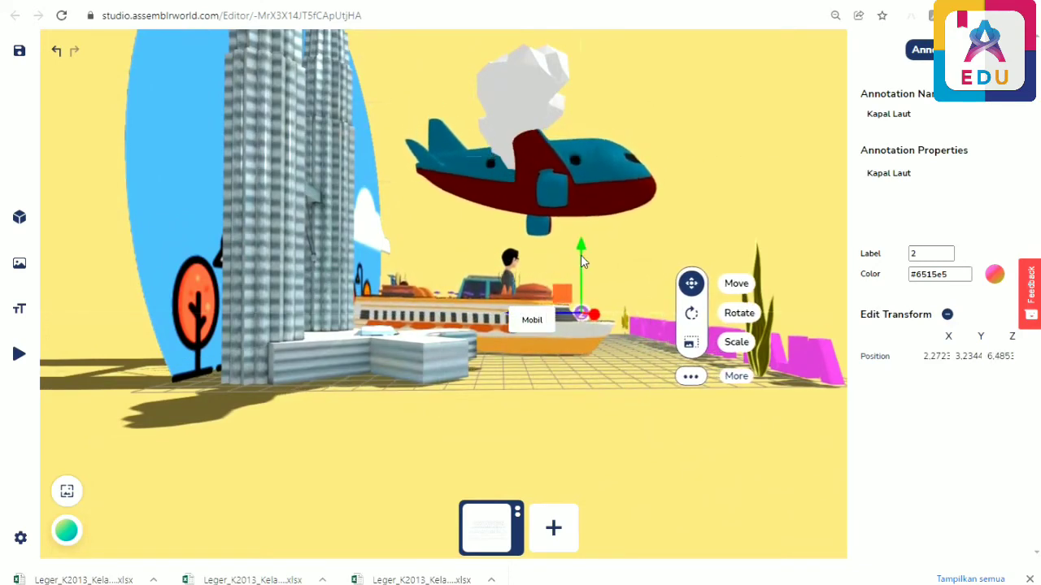
drag(580, 251, 580, 235)
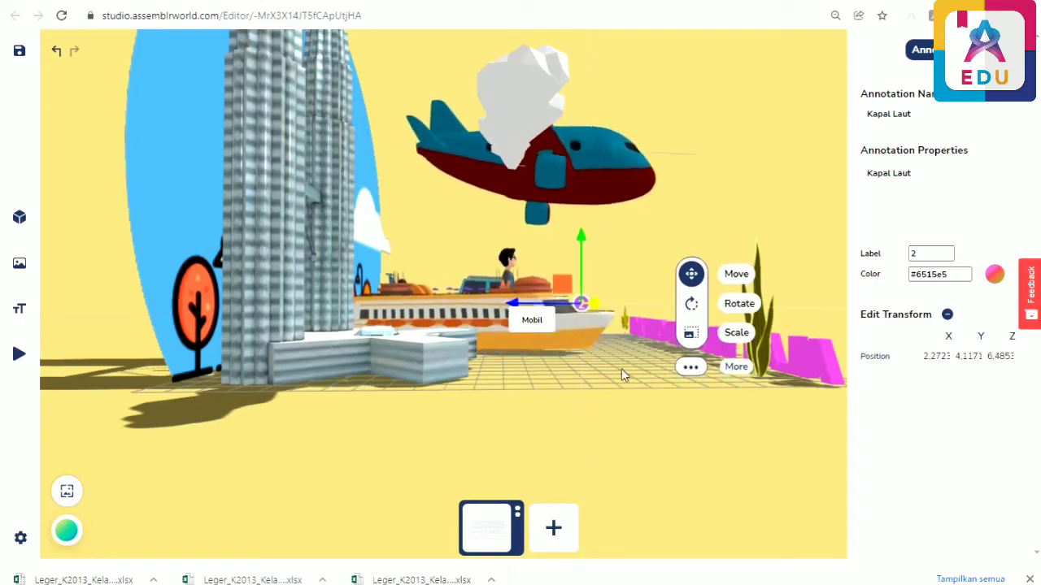
drag(640, 393, 508, 414)
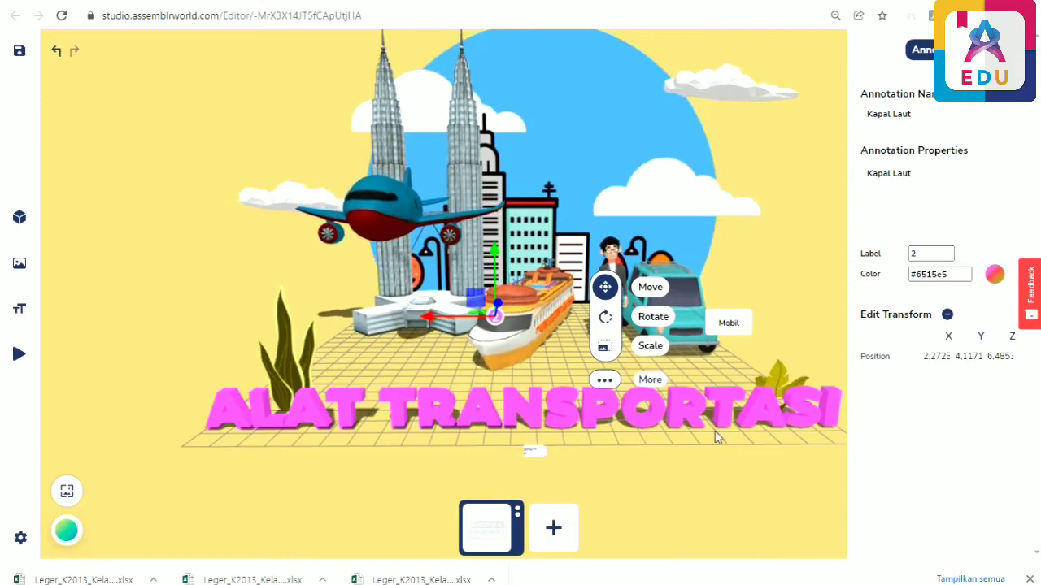
Fine-tune the Kapal Laut annotation's height on the ship to about Y 4.24.
drag(699, 464, 739, 455)
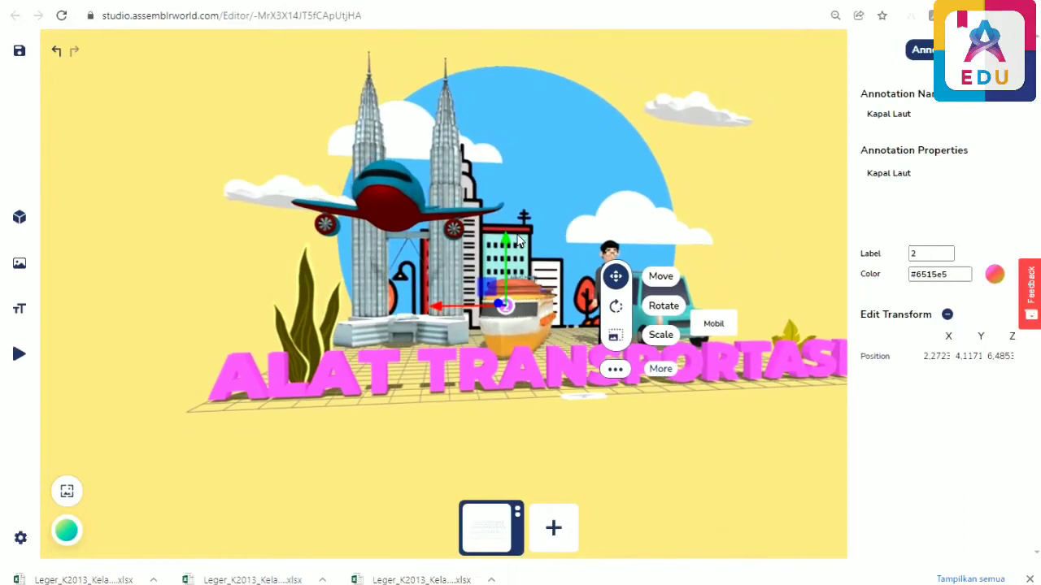
drag(505, 242, 505, 248)
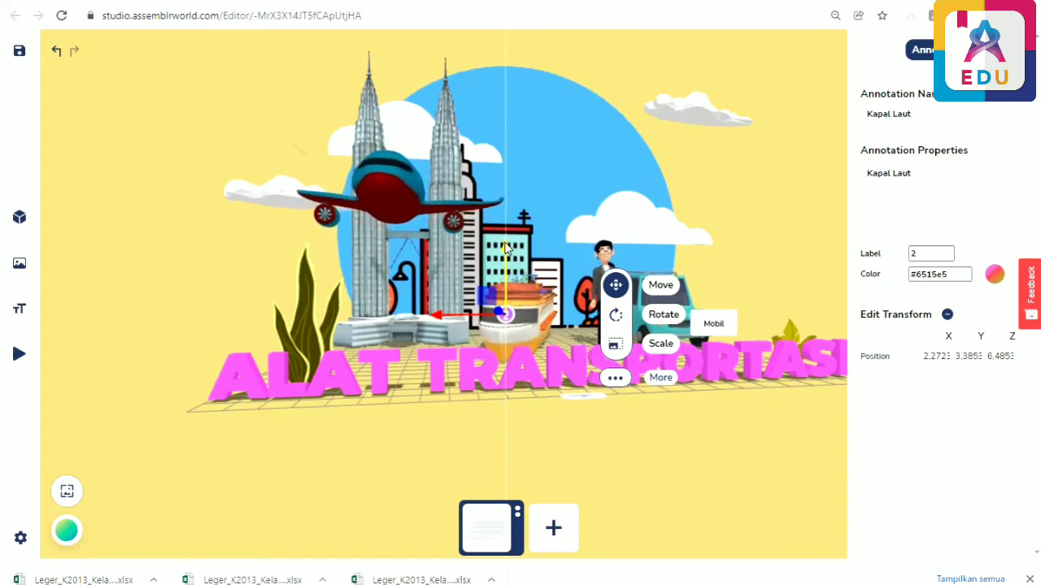
drag(505, 247, 505, 234)
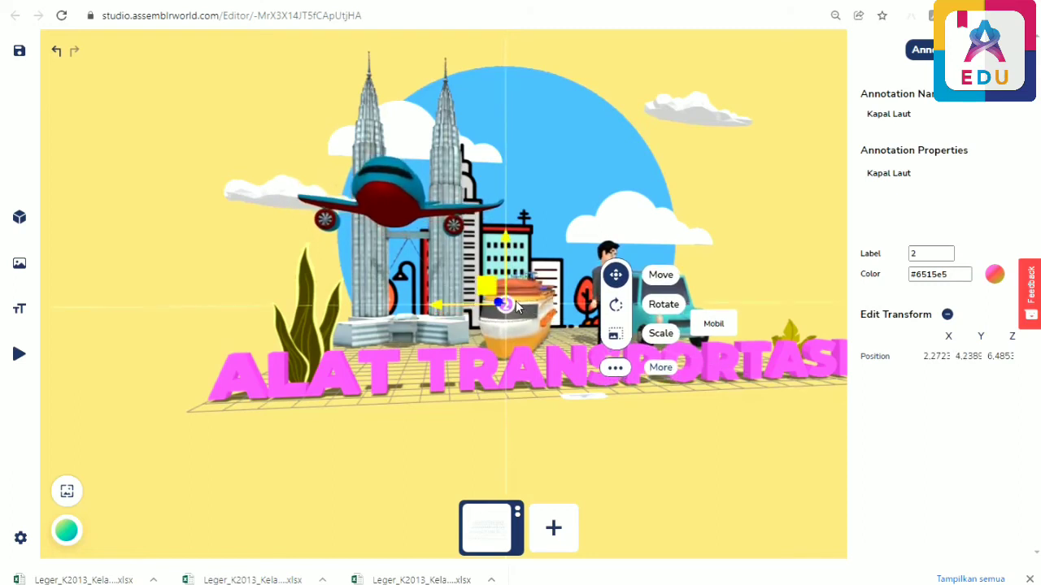
drag(518, 413, 516, 411)
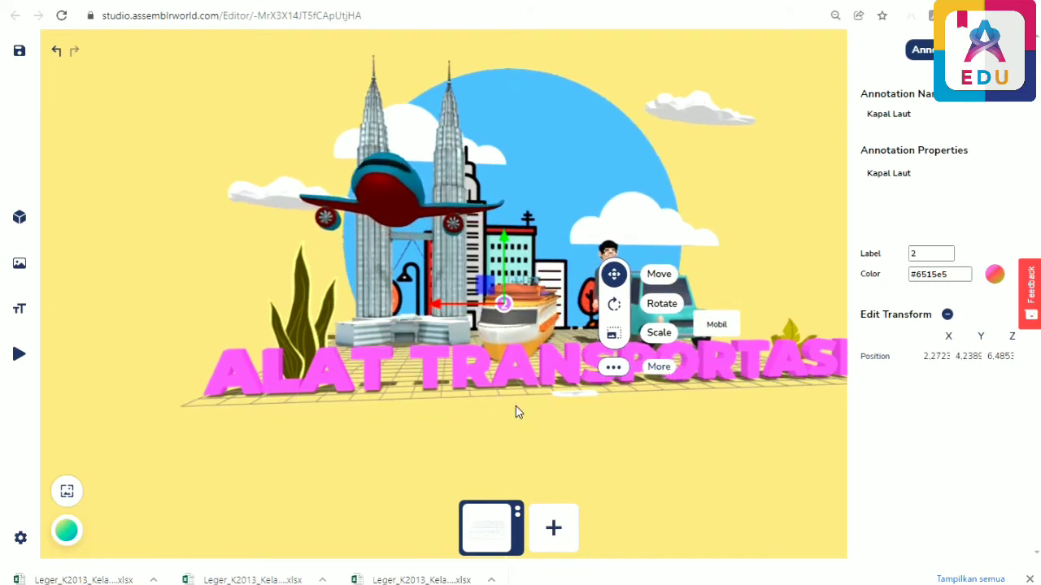
click(517, 412)
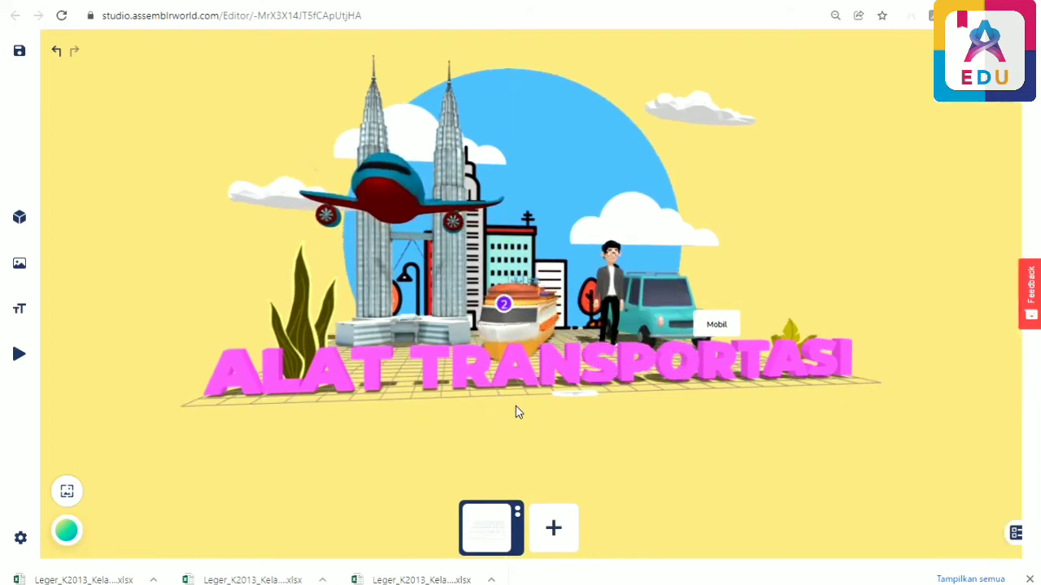
Recolor the Kapal Laut annotation to orange-red (#db421e) and apply the change, leaving the annotation selected.
click(504, 305)
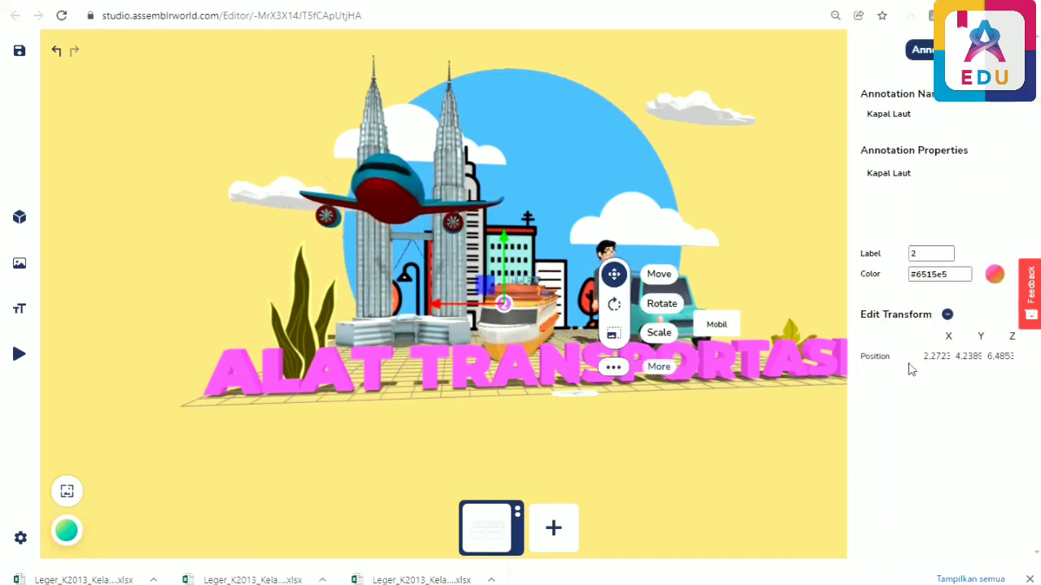
click(996, 277)
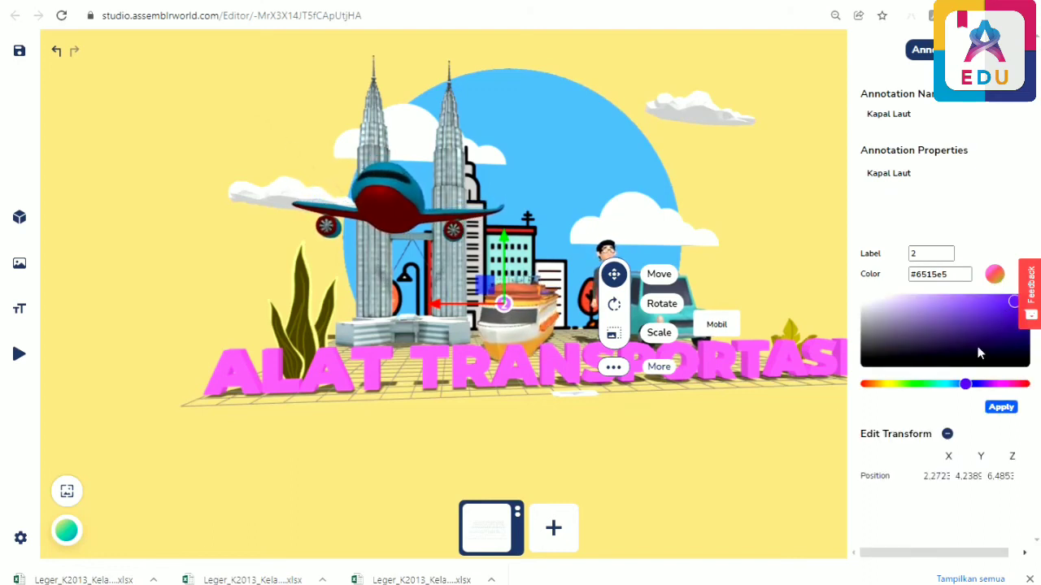
drag(967, 387, 863, 389)
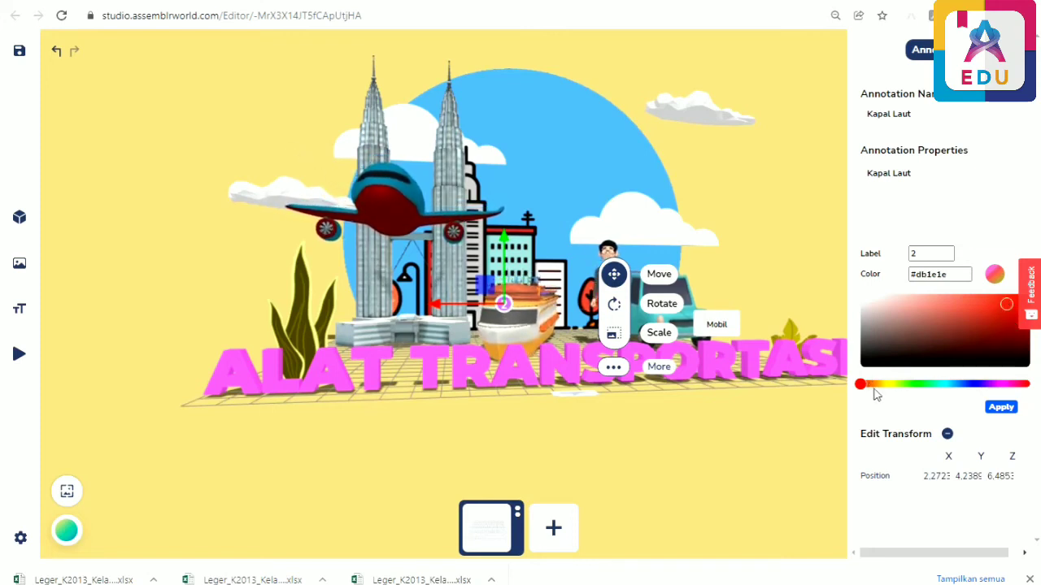
mouse_move(862, 392)
mouse_down()
mouse_move(1037, 396)
mouse_move(868, 401)
mouse_up()
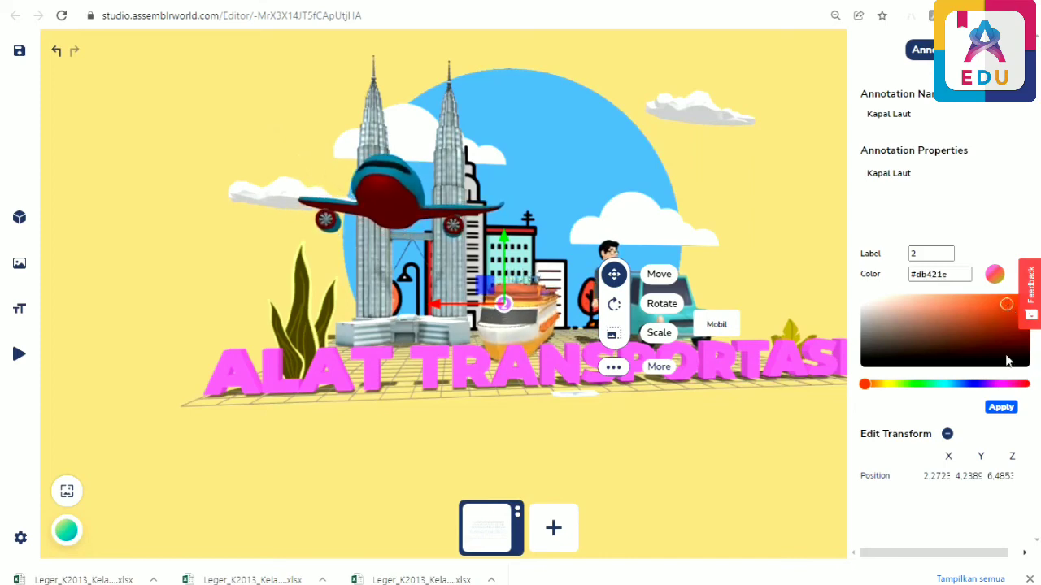
click(1001, 409)
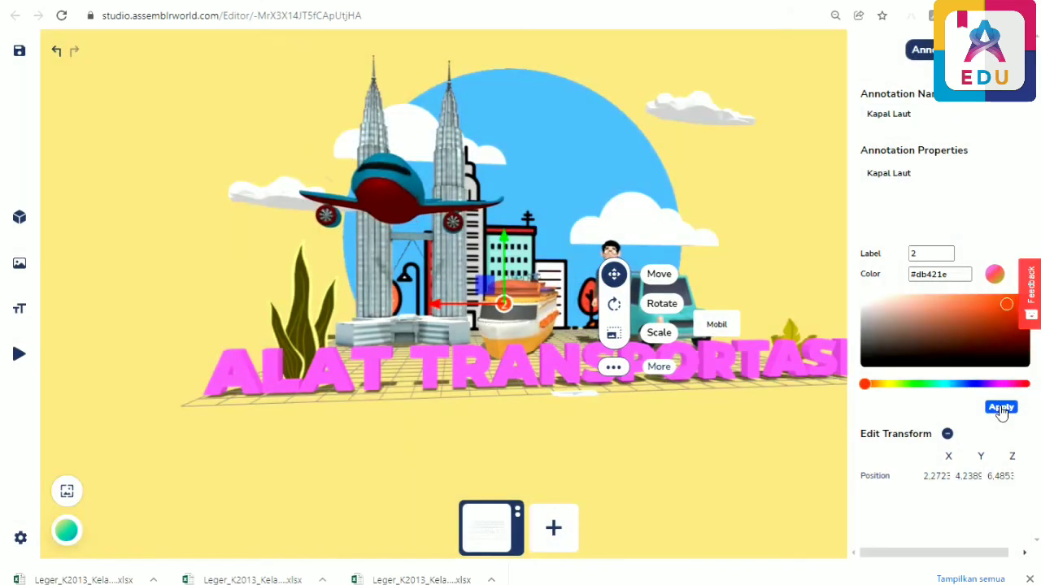
click(525, 408)
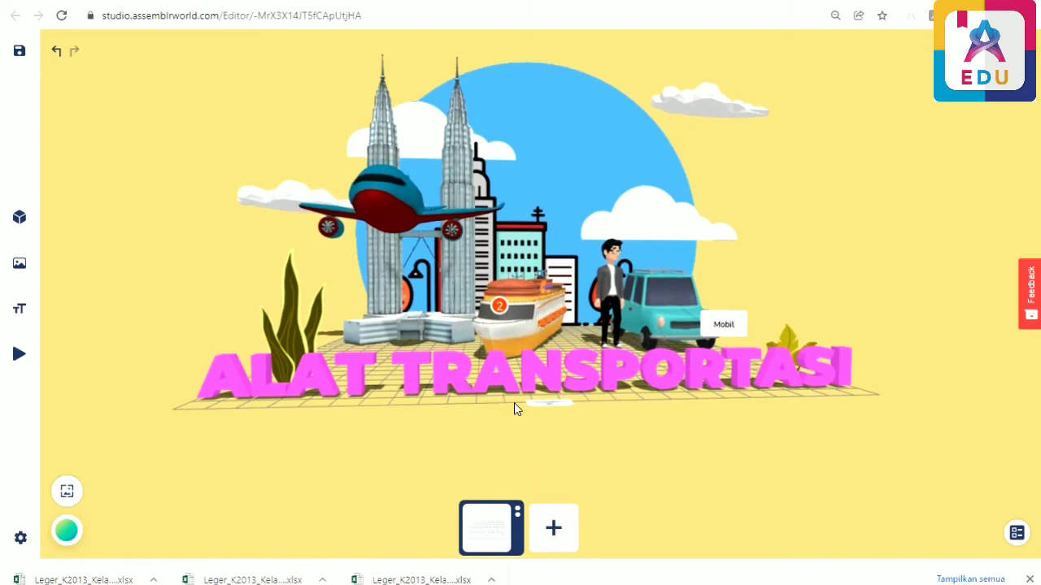
click(499, 307)
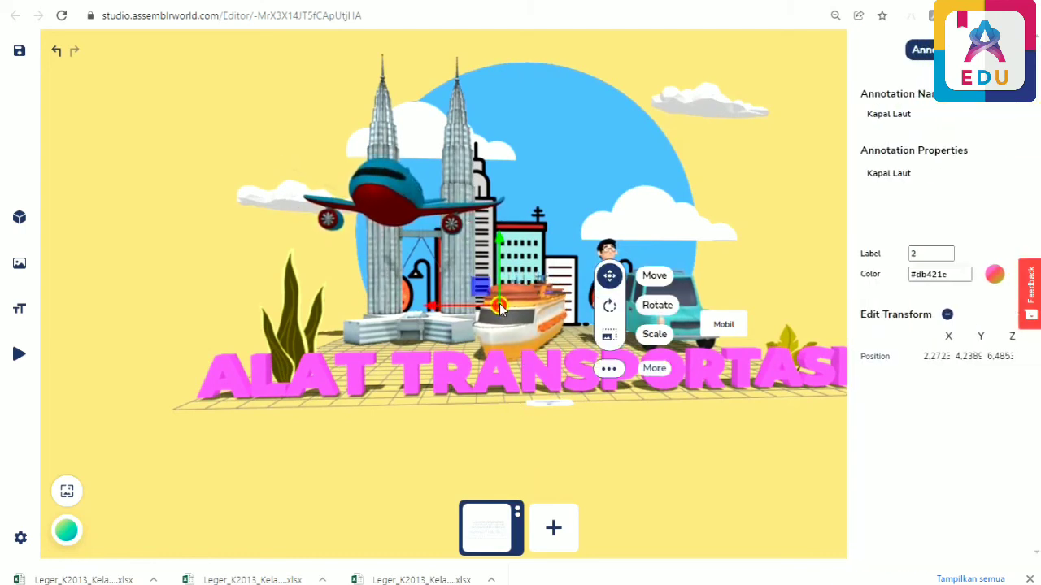
Extend the ship annotation's description to "Kapal Laut adalah alat tranportasi laut." and deselect the annotation.
click(920, 177)
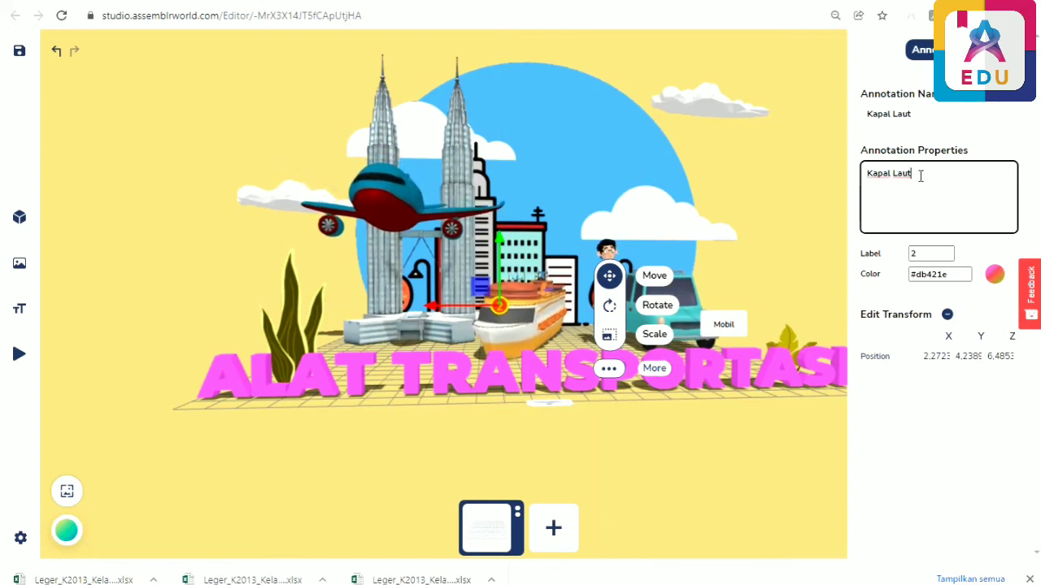
text(adalah a)
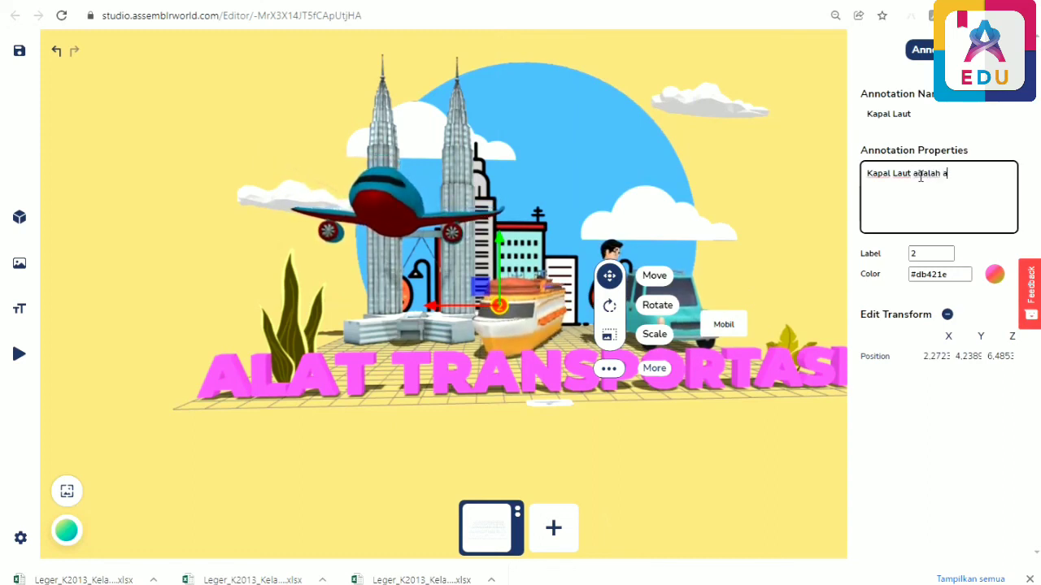
text(lat tran)
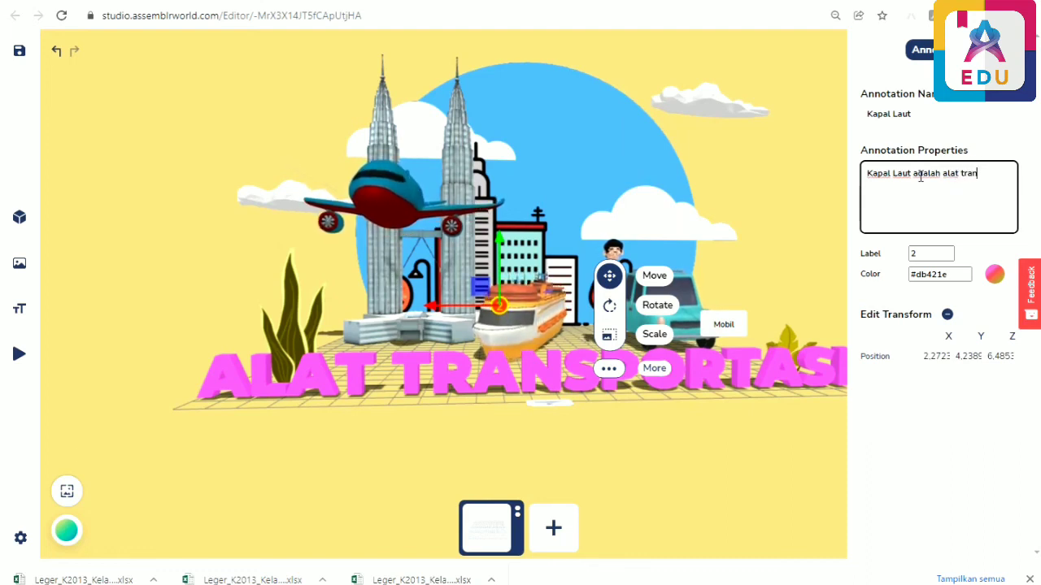
text(portasi)
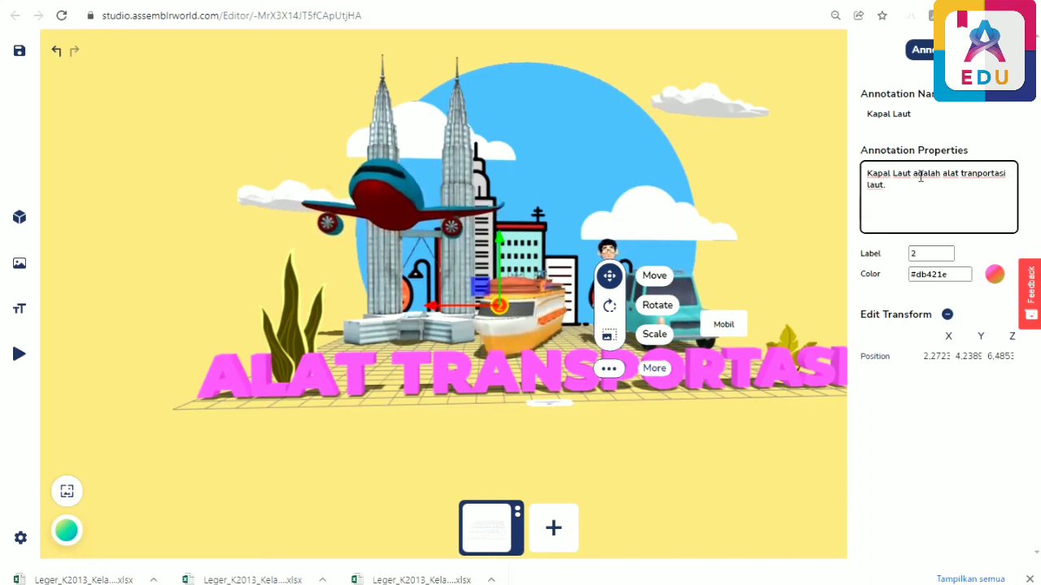
click(721, 424)
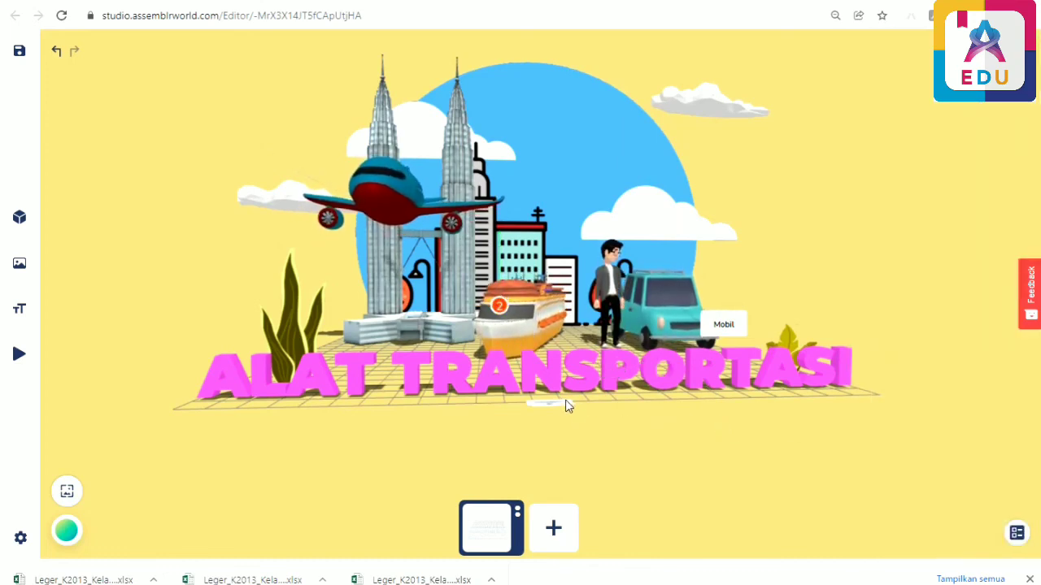
drag(566, 401, 585, 428)
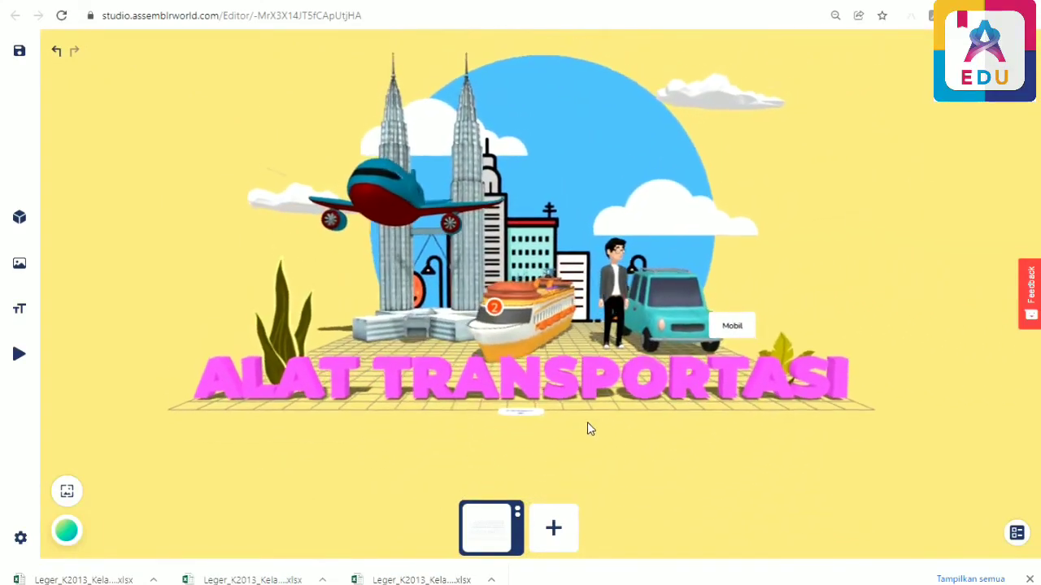